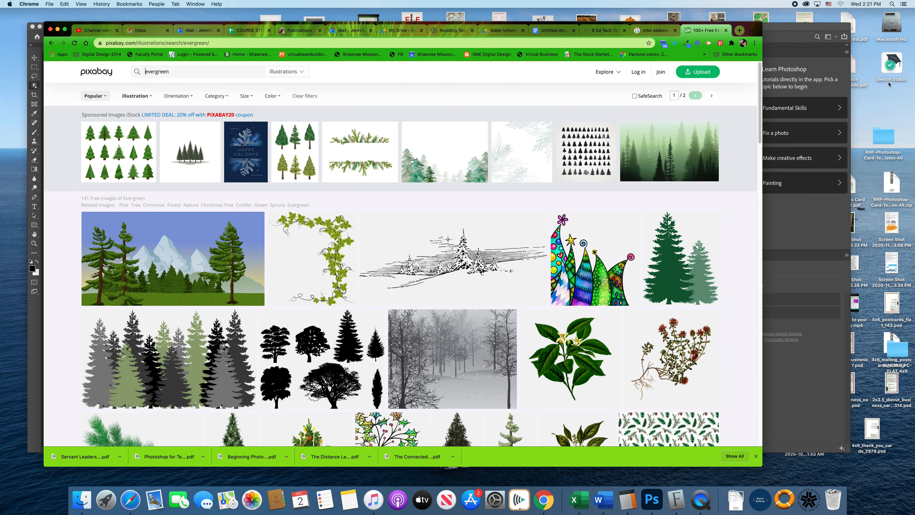
Step: Open the Pine Trees Spruce Trees vector page and list its download sizes, 1044×1280 PNG selected
left_click(667, 270)
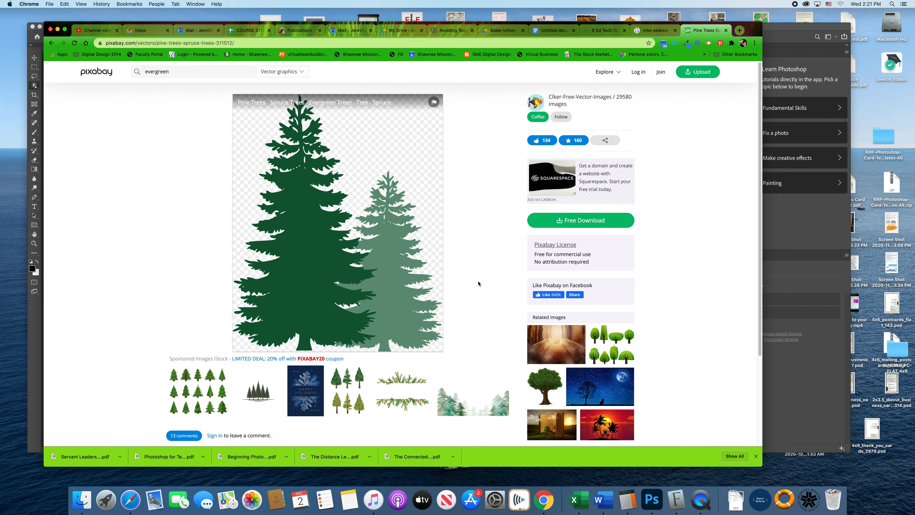
left_click(583, 222)
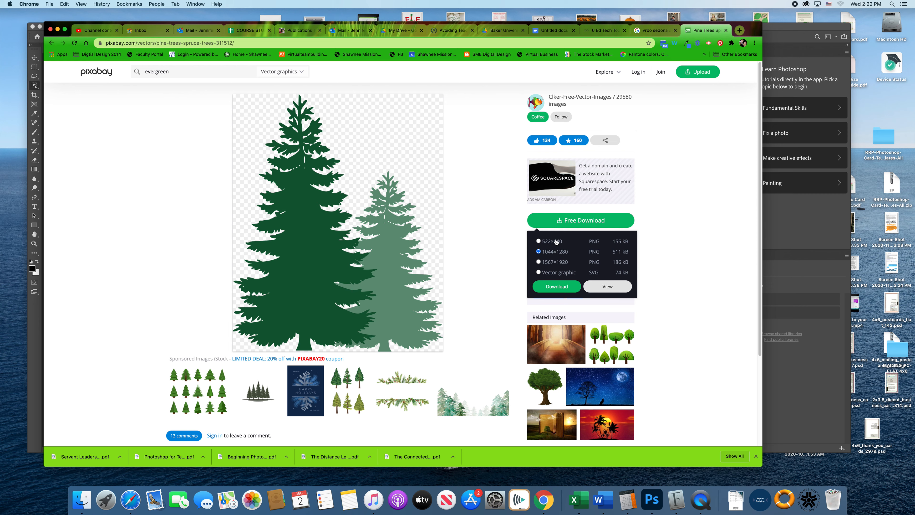
Step: Download pine-trees-311512_640 PNG to the Desktop, then close soccer2.jpg in Photoshop
left_click(557, 287)
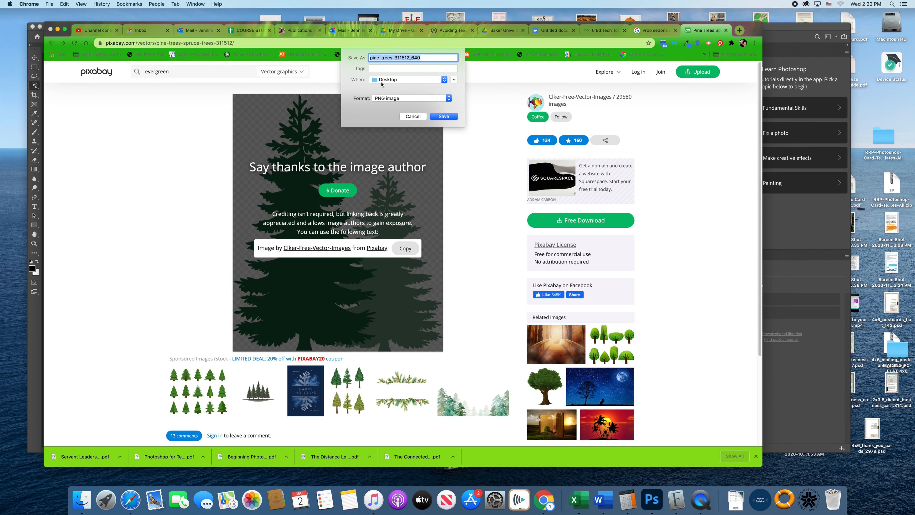
left_click(455, 80)
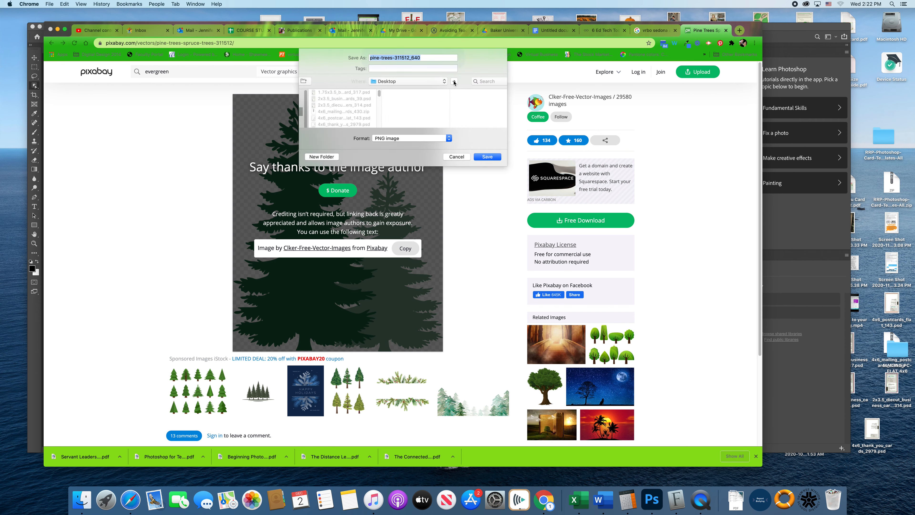
left_click(412, 86)
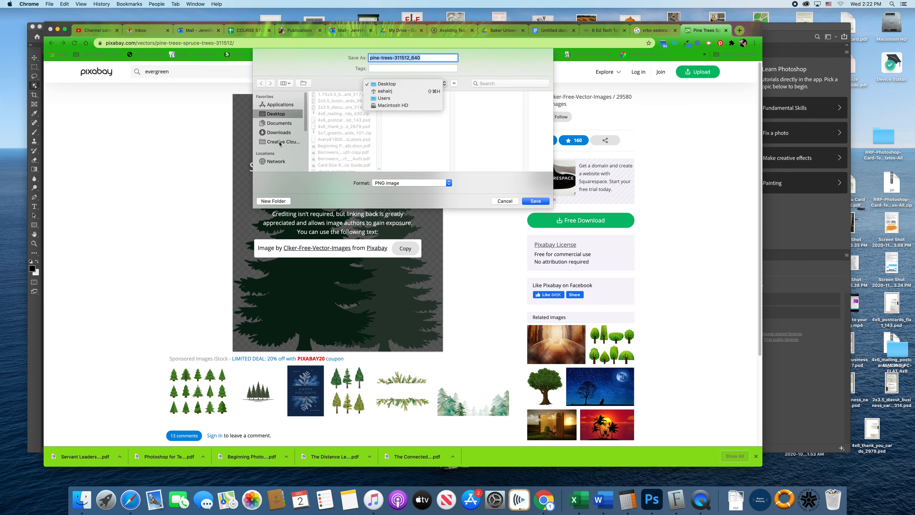
left_click(272, 110)
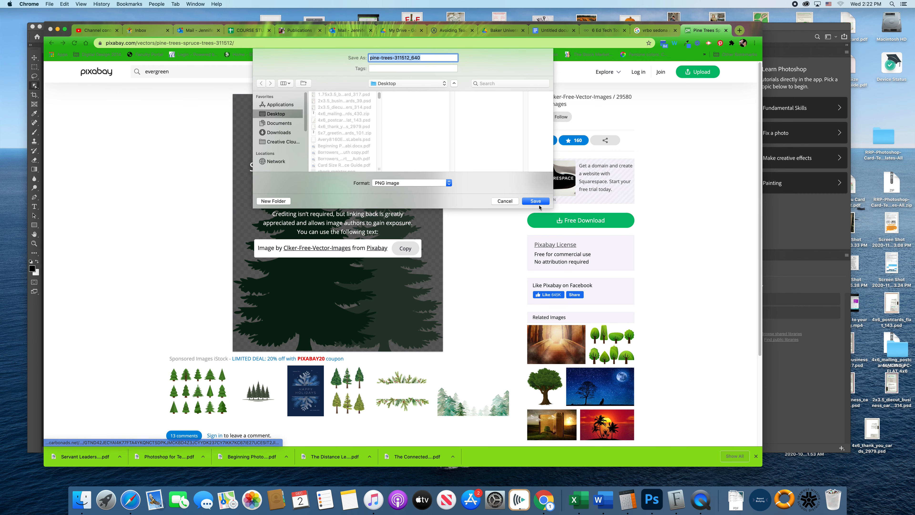
left_click(534, 201)
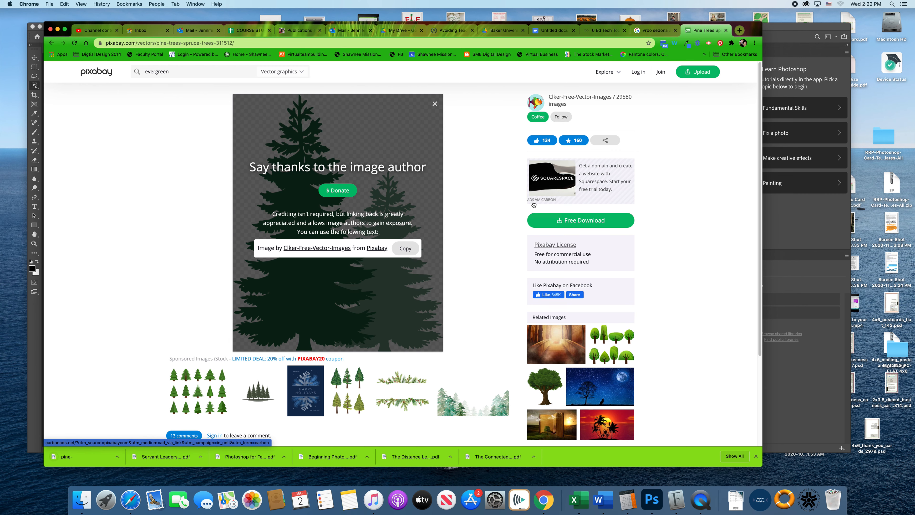
left_click(811, 238)
left_click(351, 48)
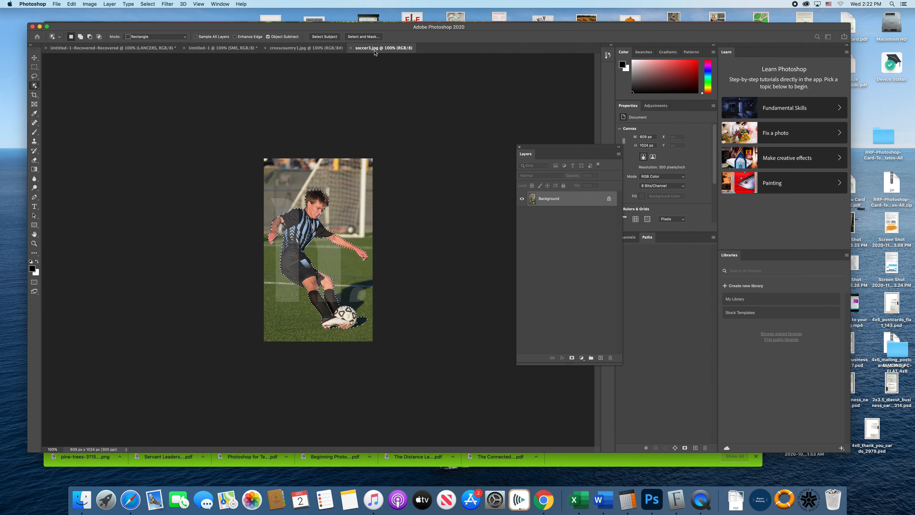
Step: Close soccer3.jpg, open pine-trees-311512_640.png, and return to the Untitled-1-Recovered-Recovered document
left_click(351, 48)
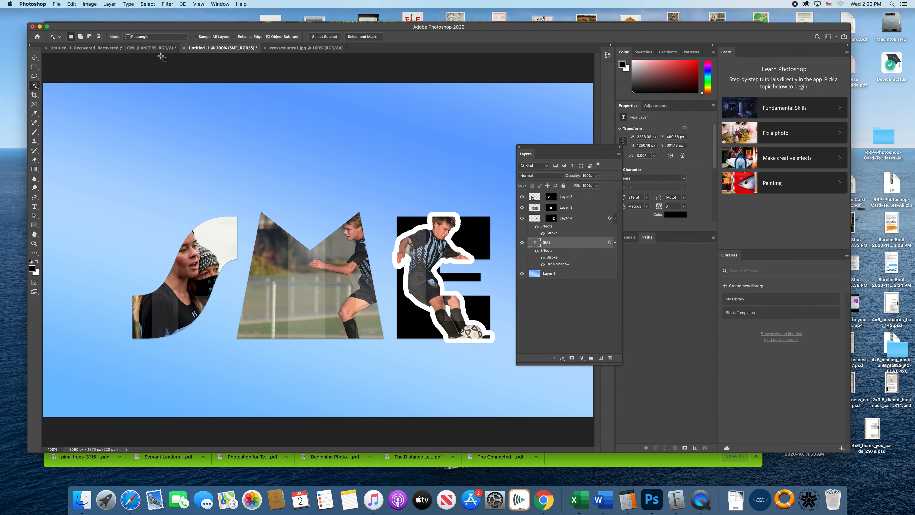
left_click(56, 4)
left_click(65, 21)
left_click_drag(440, 119, 439, 135)
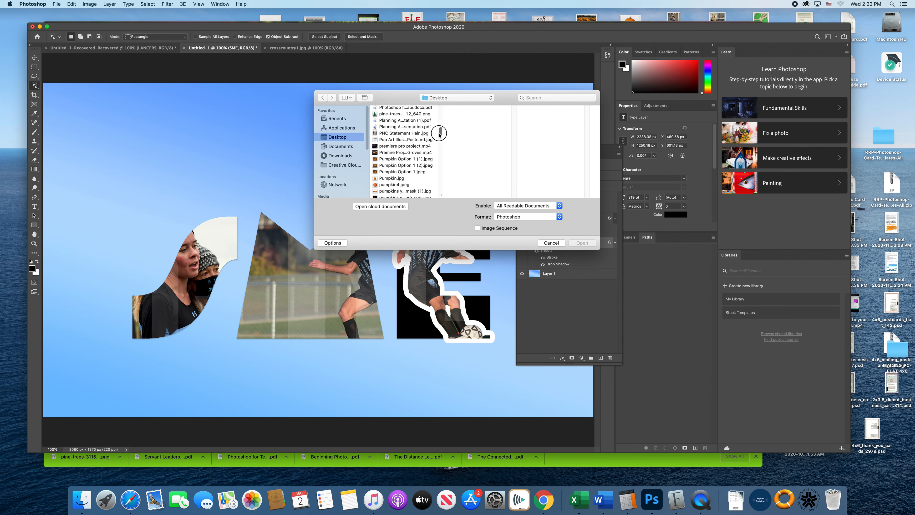
left_click(404, 114)
left_click(584, 242)
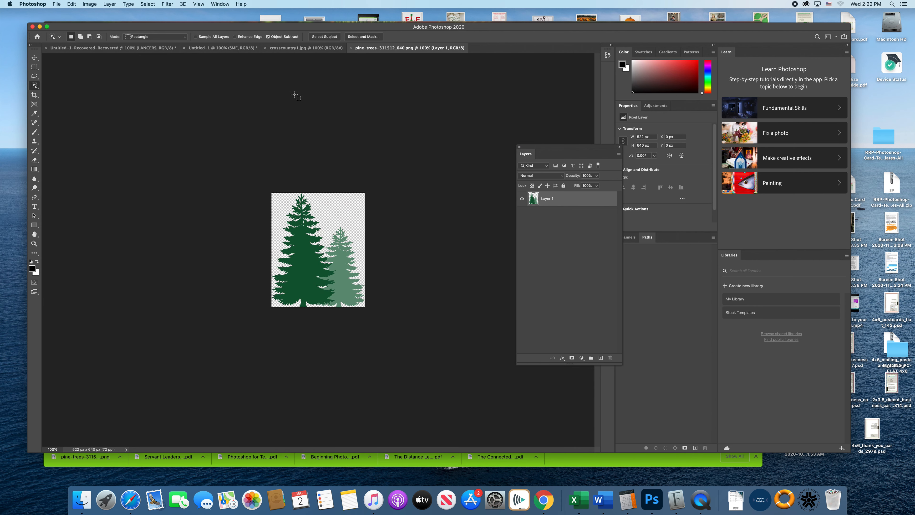
left_click(112, 50)
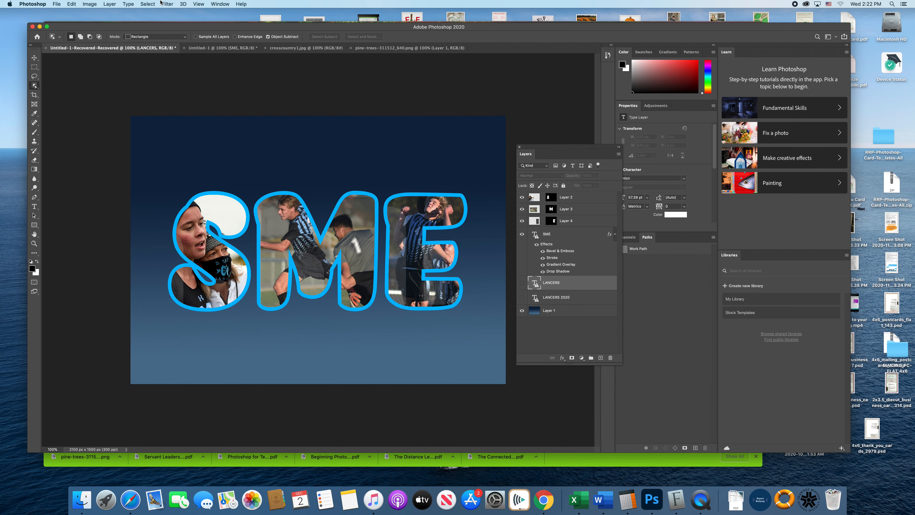
Step: Open the 4x6_postcards_flat_143.psd UPrinting template from the Desktop
left_click(57, 4)
left_click(60, 21)
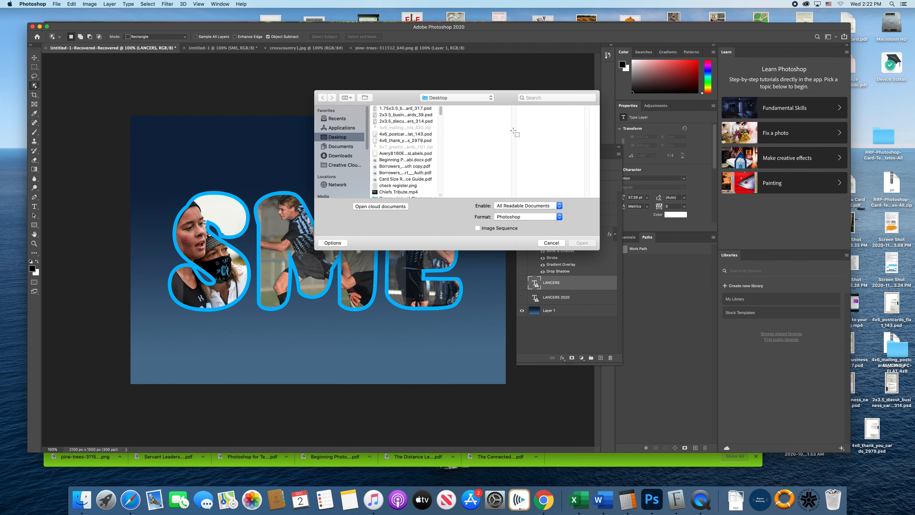
left_click(410, 134)
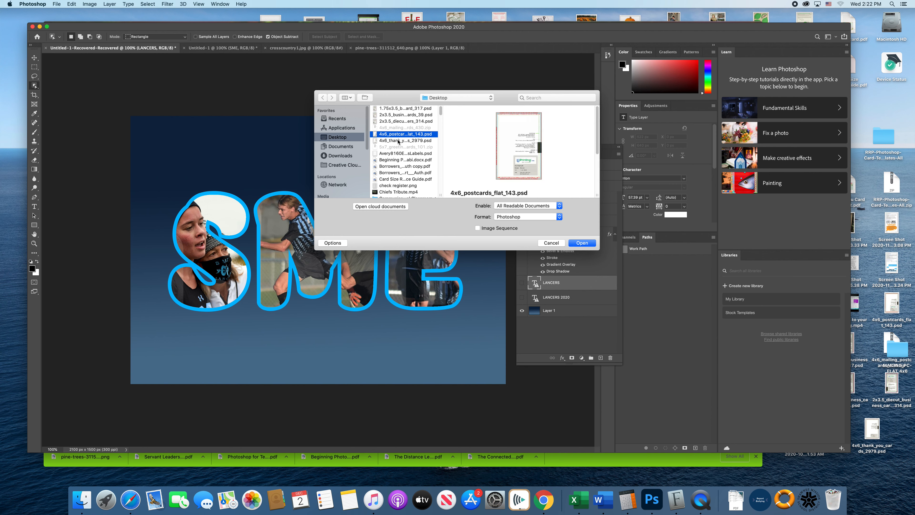
left_click(398, 141)
left_click(407, 136)
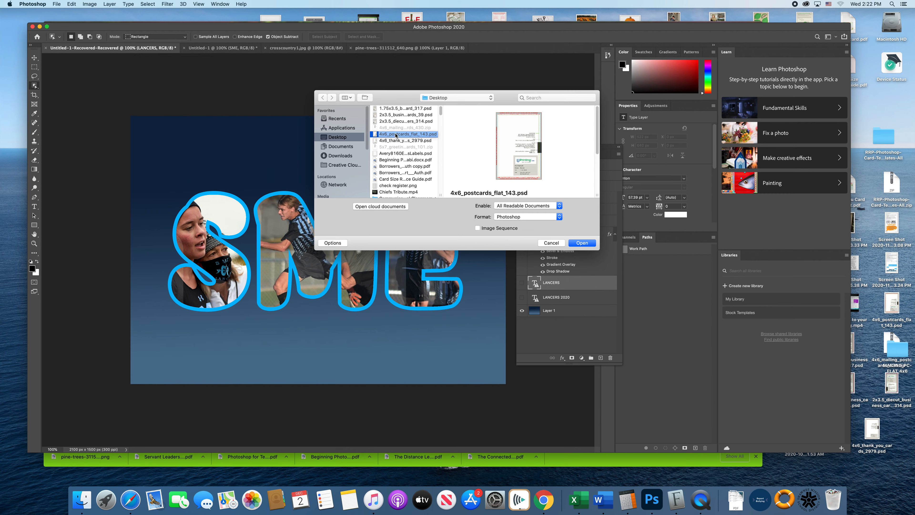
left_click(585, 243)
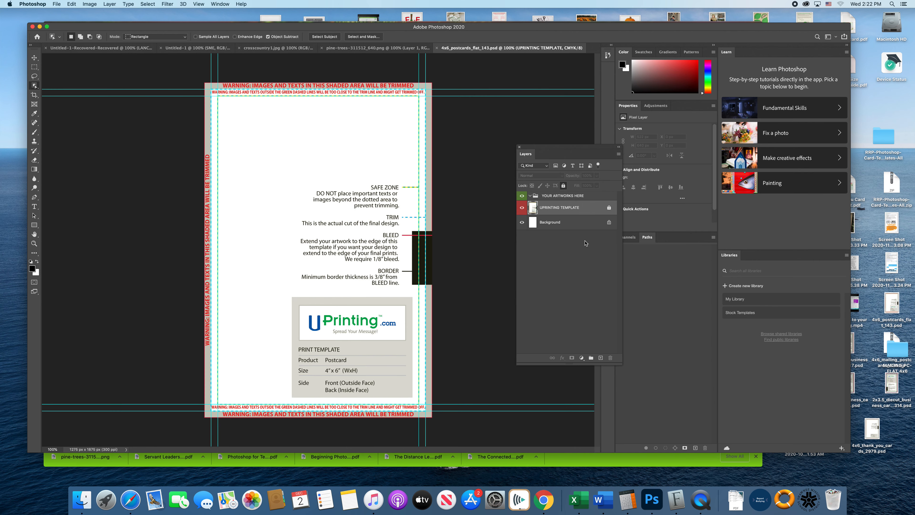
Step: Unlock and hide the UPRINTING TEMPLATE layer, leaving a blank white card with guides
left_click_drag(545, 155, 488, 120)
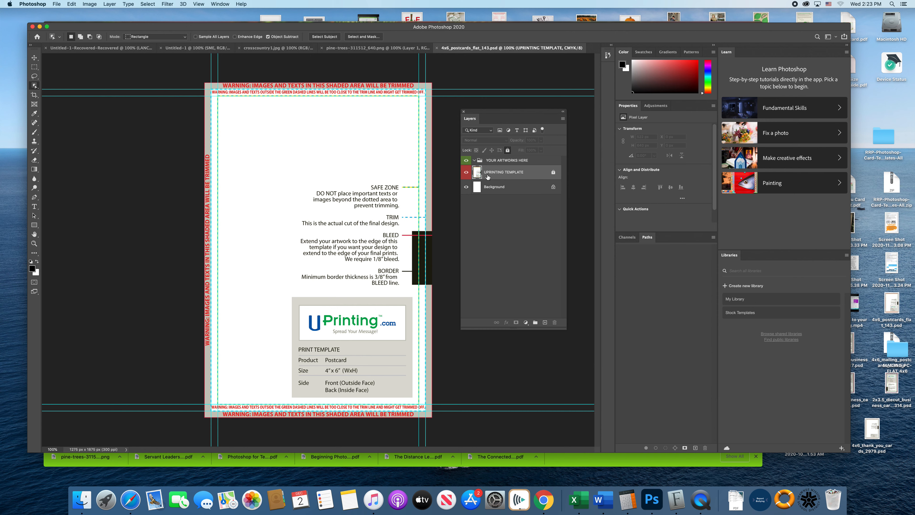
left_click(553, 172)
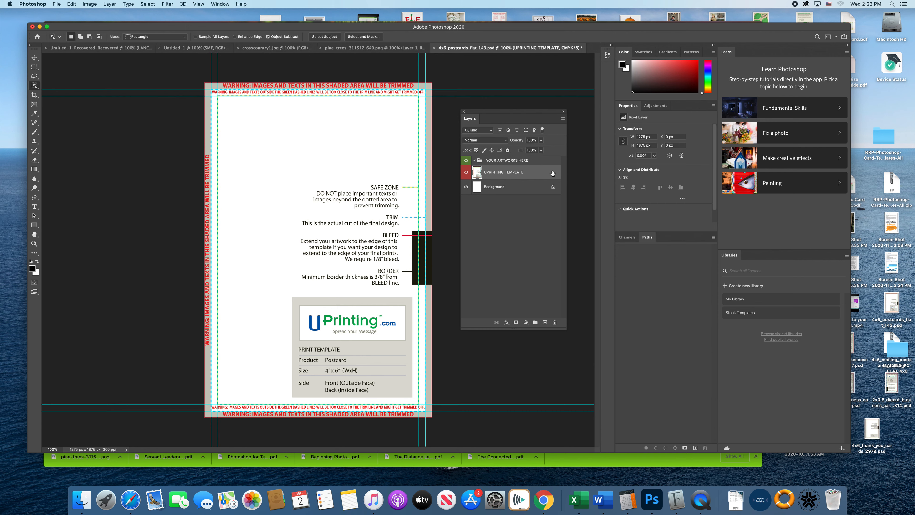
left_click(466, 172)
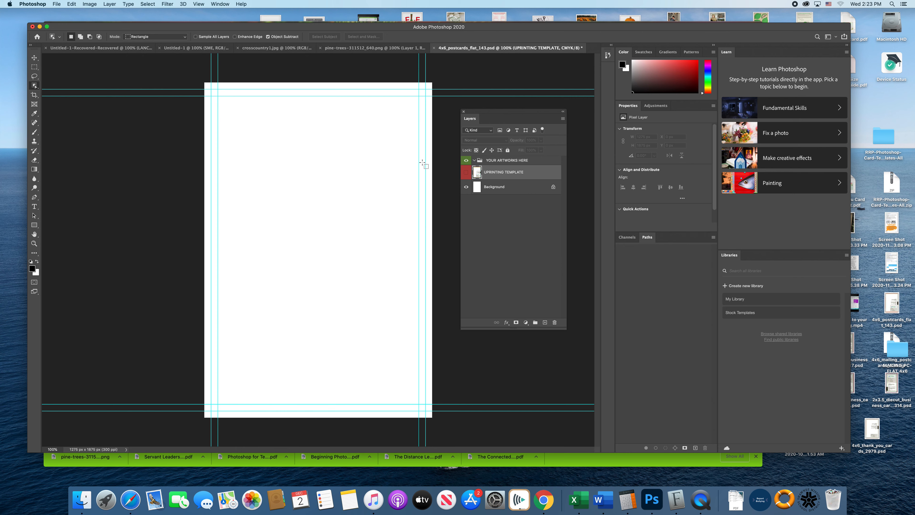
Step: Confirm Guides and Snap are on under View > Show, then select the YOUR ARTWORKS HERE group
left_click(215, 5)
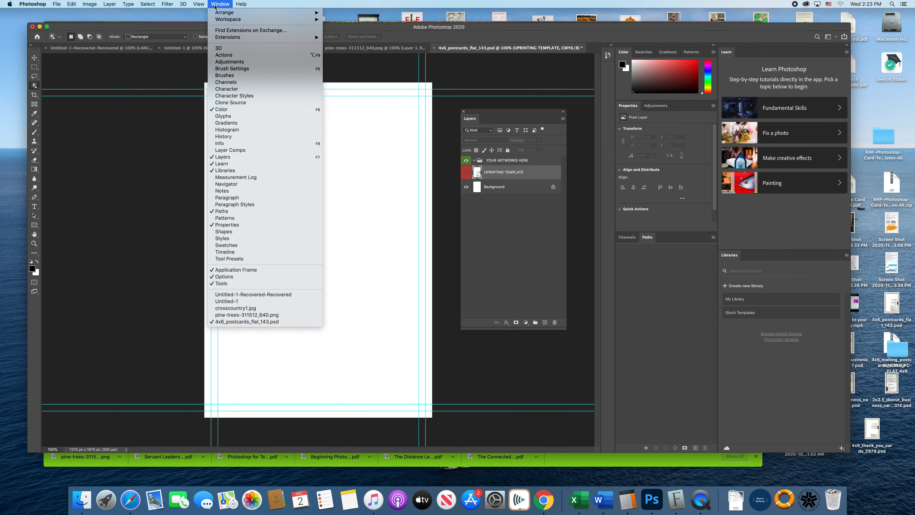
mouse_move(198, 5)
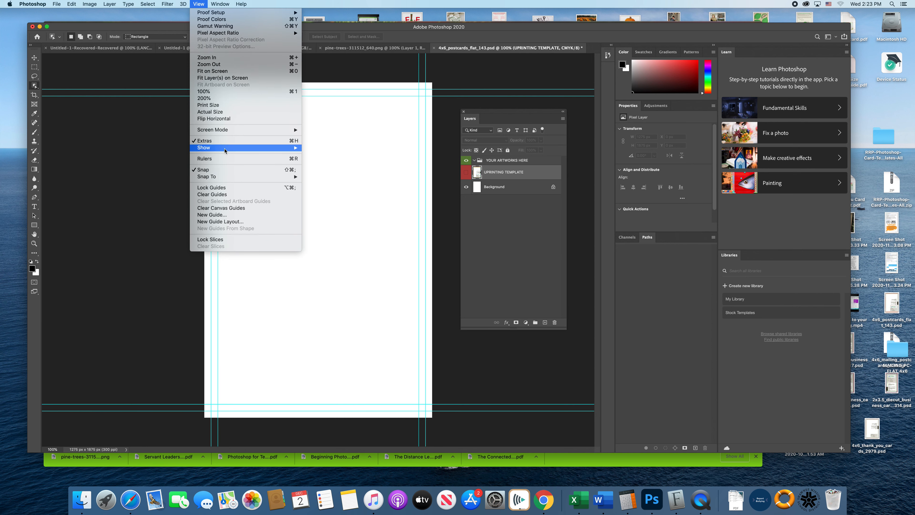
mouse_move(221, 147)
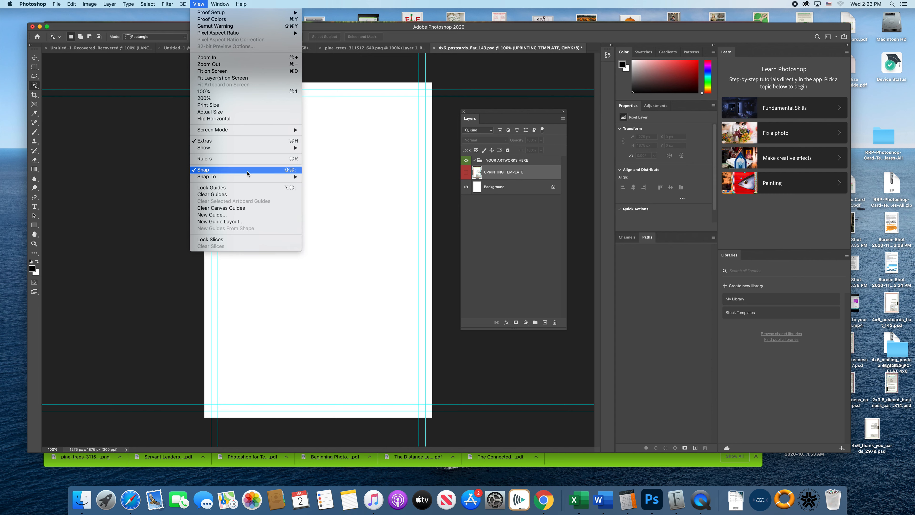
left_click(328, 65)
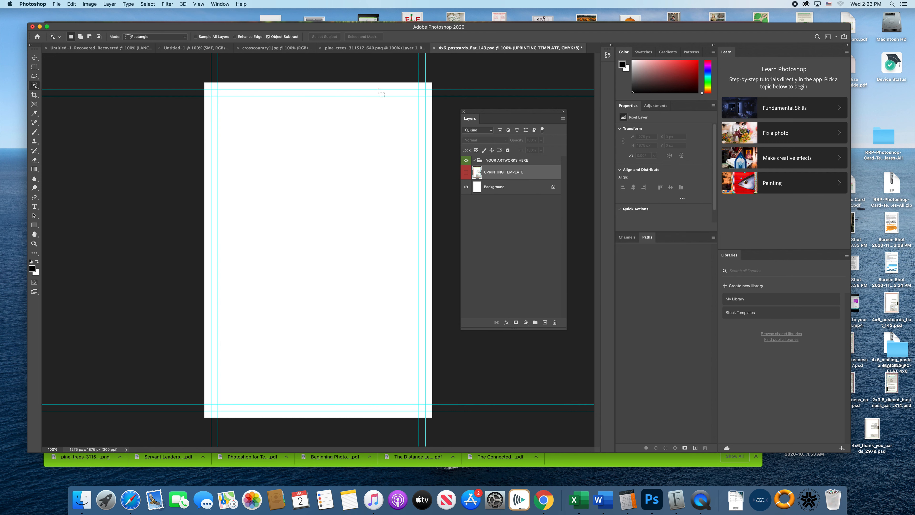
left_click(502, 162)
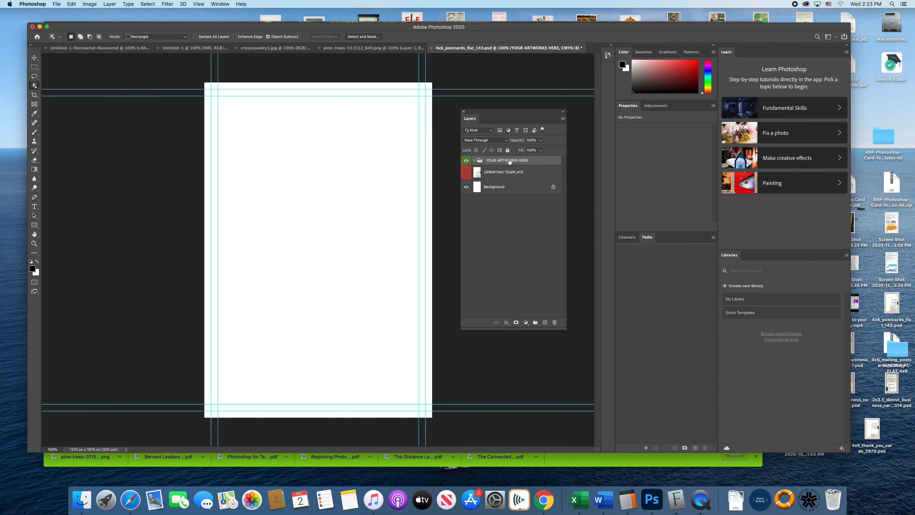
Step: Add empty Layer 1 inside YOUR ARTWORKS HERE, then switch to pine-trees-311512_640.png
left_click(545, 322)
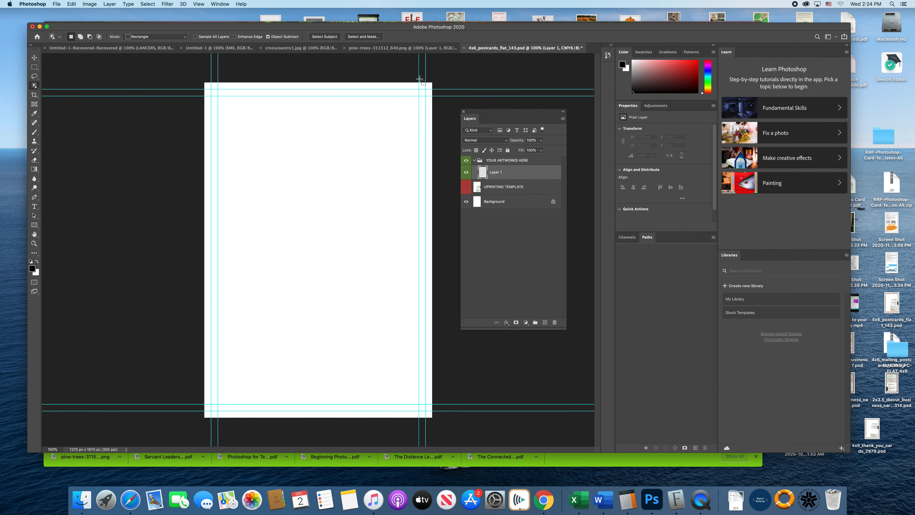
left_click(384, 49)
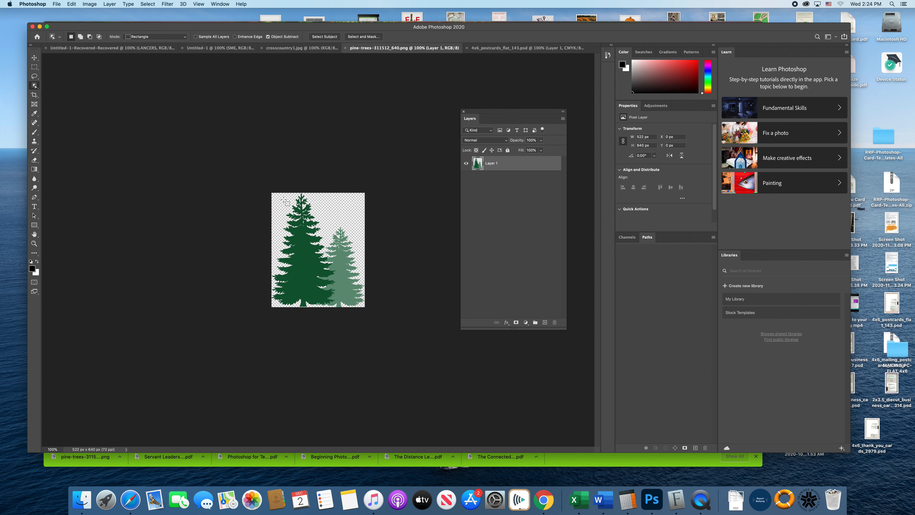
Step: Move the pine trees onto the postcard's bottom left and Alt-drag three copies across the bottom
left_click(35, 58)
left_click_drag(302, 285, 232, 360)
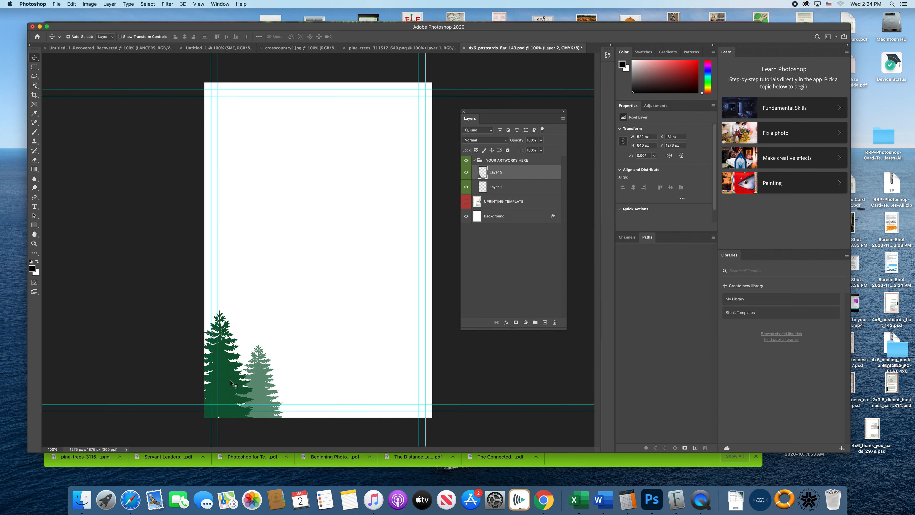
mouse_move(231, 383)
left_mouse_down()
mouse_move(436, 388)
mouse_move(223, 397)
left_mouse_up()
left_click_drag(291, 397, 291, 397)
left_click_drag(373, 398, 369, 394)
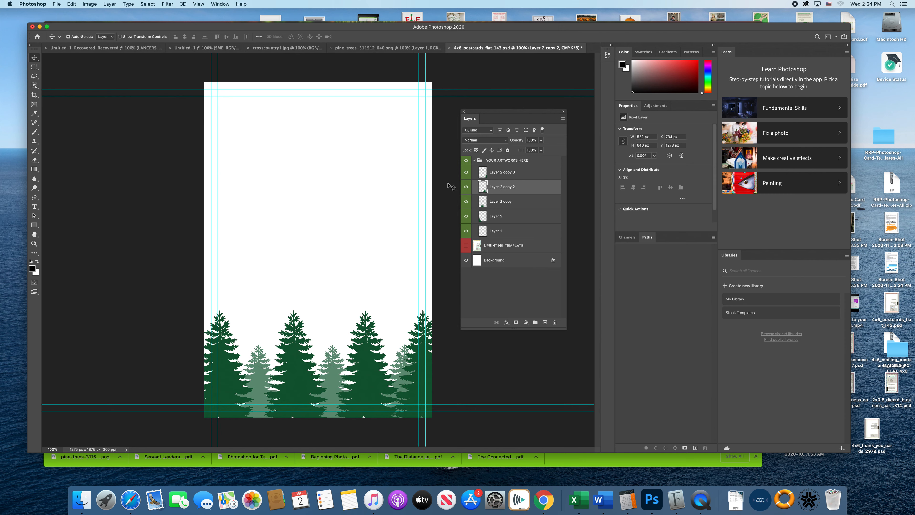
Step: Mask out the middle trees on Layer 2 copy using Select and Mask's Object Selection
left_click(504, 204)
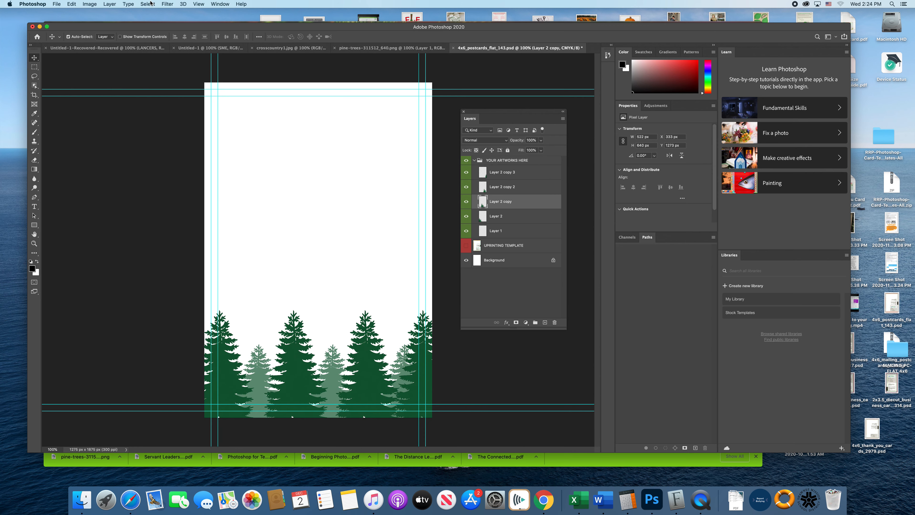
left_click(150, 2)
left_click(333, 143)
key("alt+super+r")
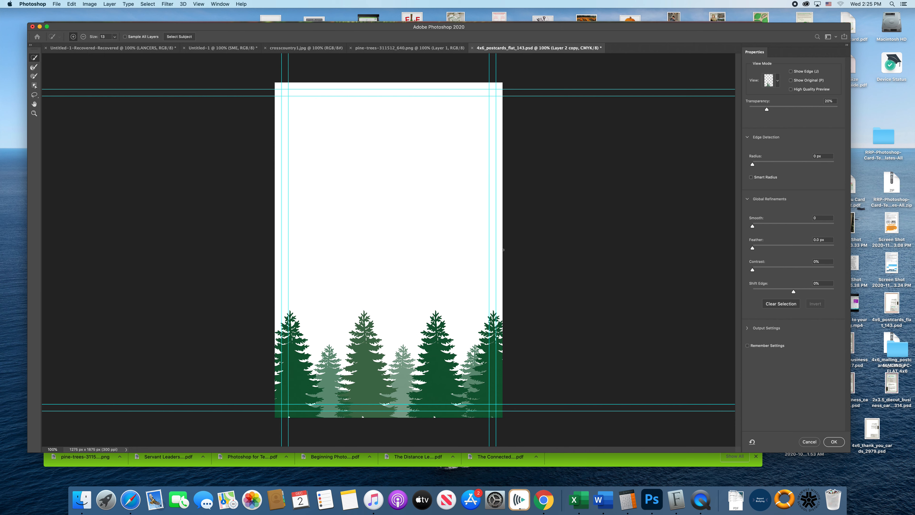
left_click(34, 85)
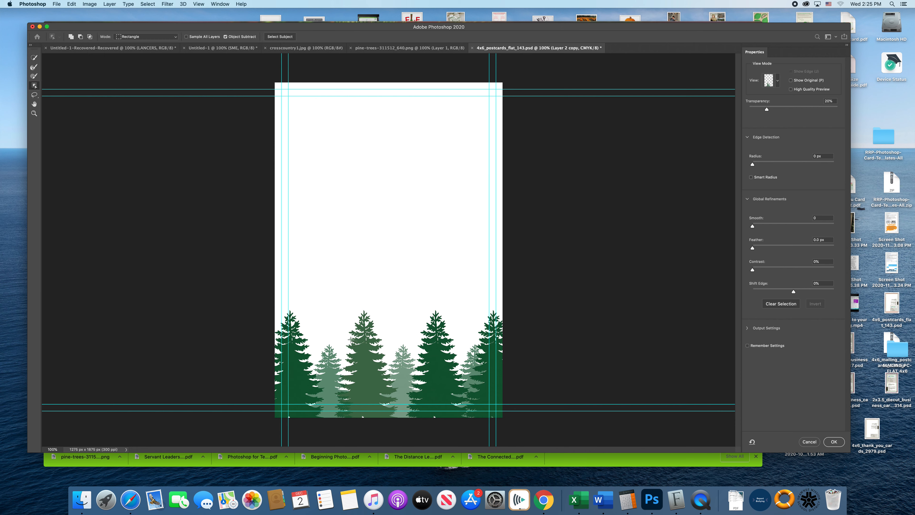
left_click_drag(345, 307, 402, 417)
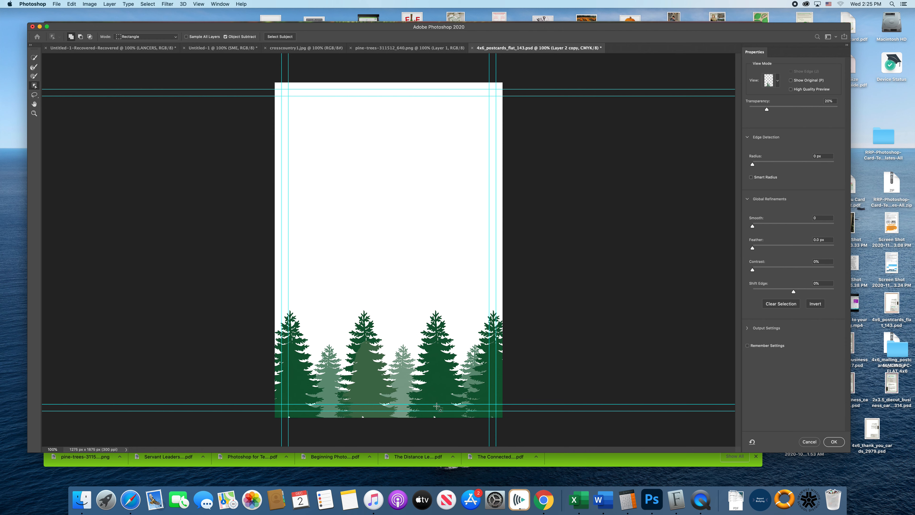
left_click_drag(415, 307, 468, 423)
left_click(834, 442)
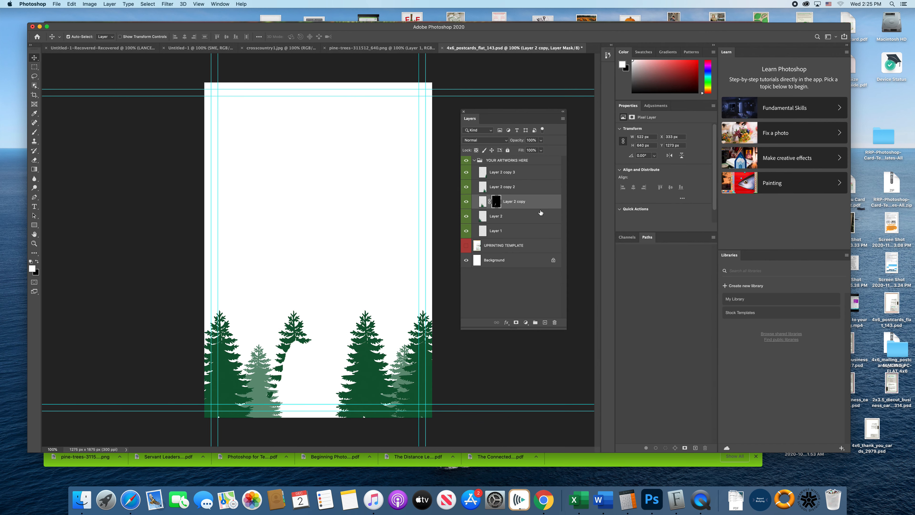
Step: Undo Layer 2 copy's mask, then add another mask and delete it without applying
key("super+z")
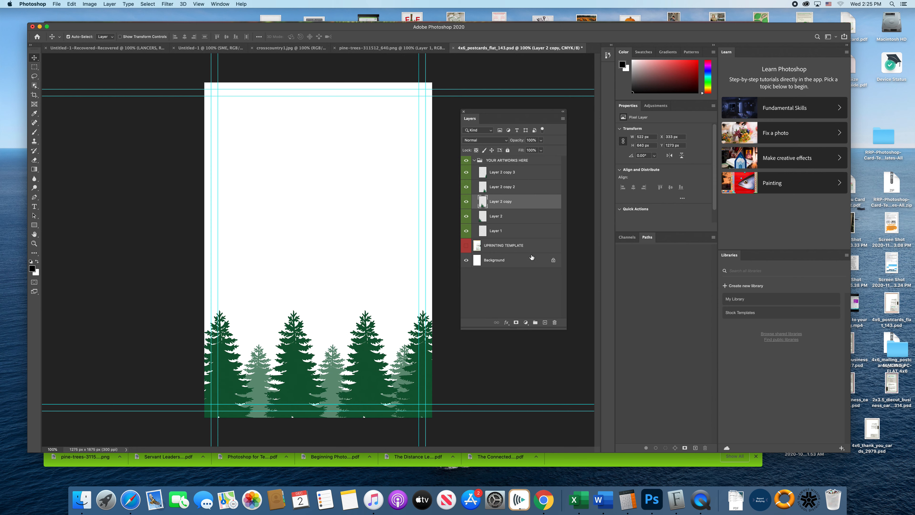
left_click(516, 322)
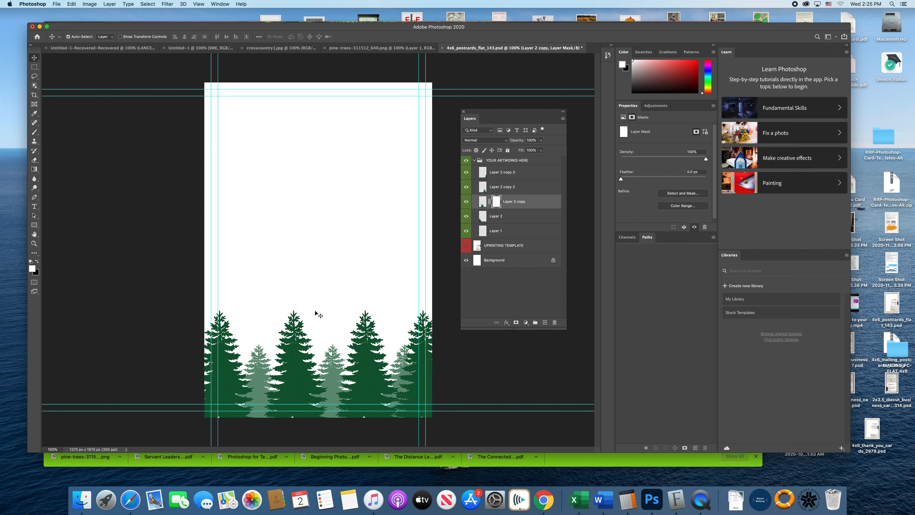
left_click_drag(495, 203, 555, 323)
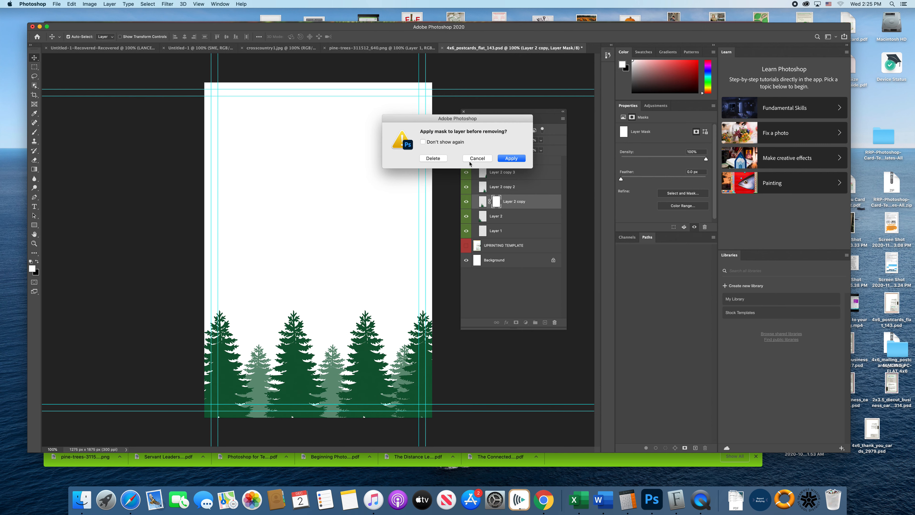
left_click(514, 158)
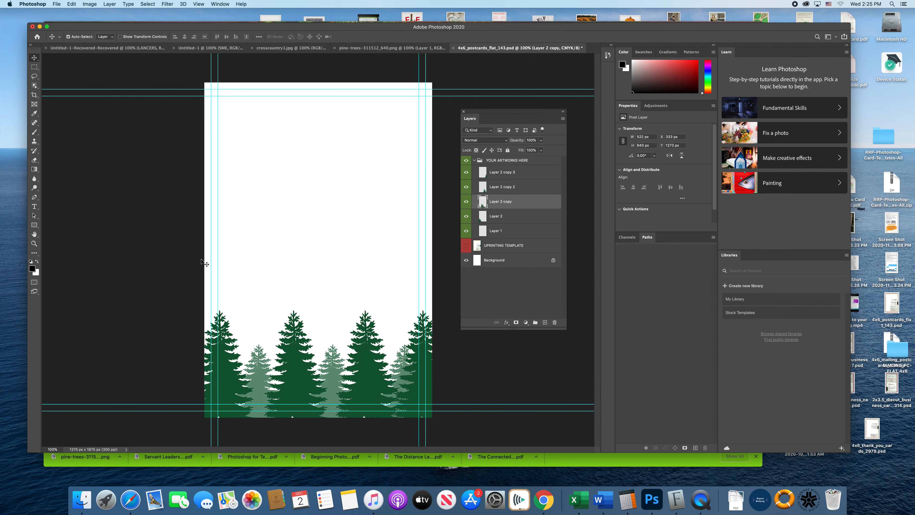
Step: Try Object Selection on the card's trees, deselect, and hide all tree layers
left_click_drag(34, 85, 52, 88)
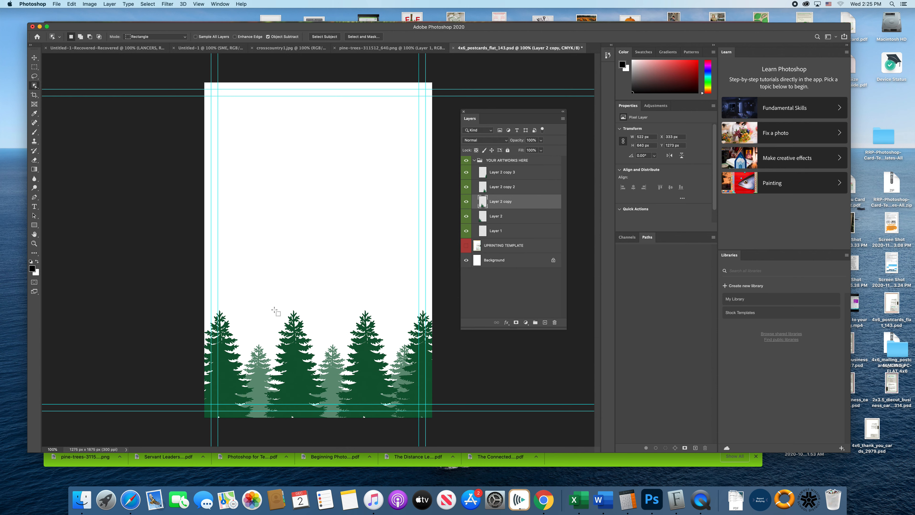
left_click_drag(276, 312, 322, 417)
left_click_drag(271, 348, 341, 427)
left_click_drag(279, 313, 338, 420)
key("super+d")
left_click_drag(466, 180, 465, 236)
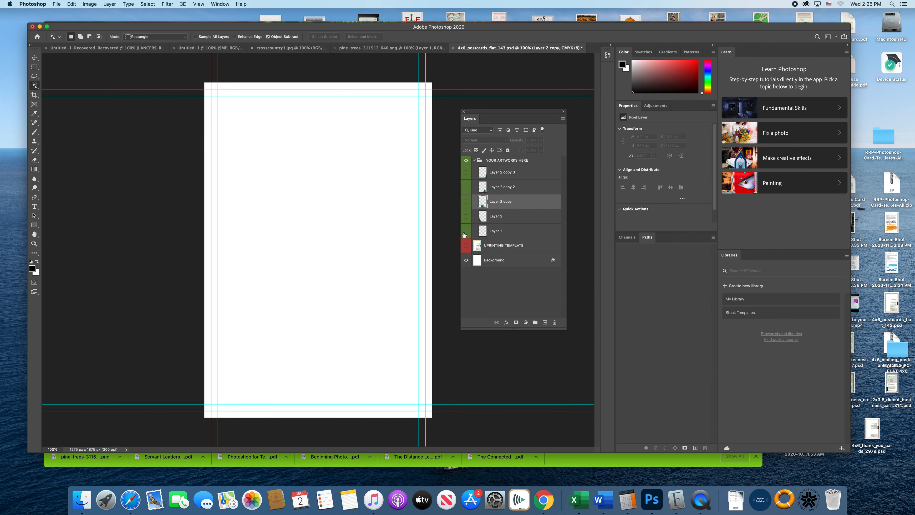
left_click(365, 49)
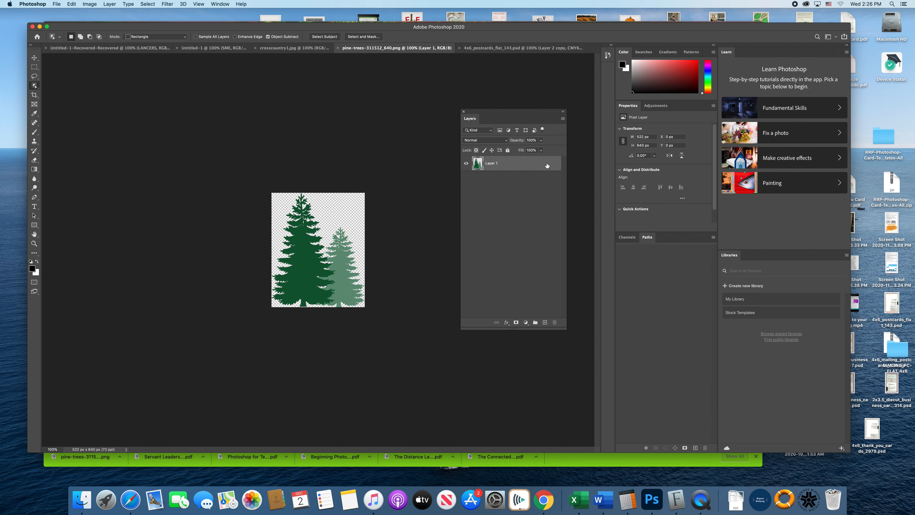
Step: In Select and Mask, select both spruce trees with Object Selection and Quick Selection
left_click(147, 4)
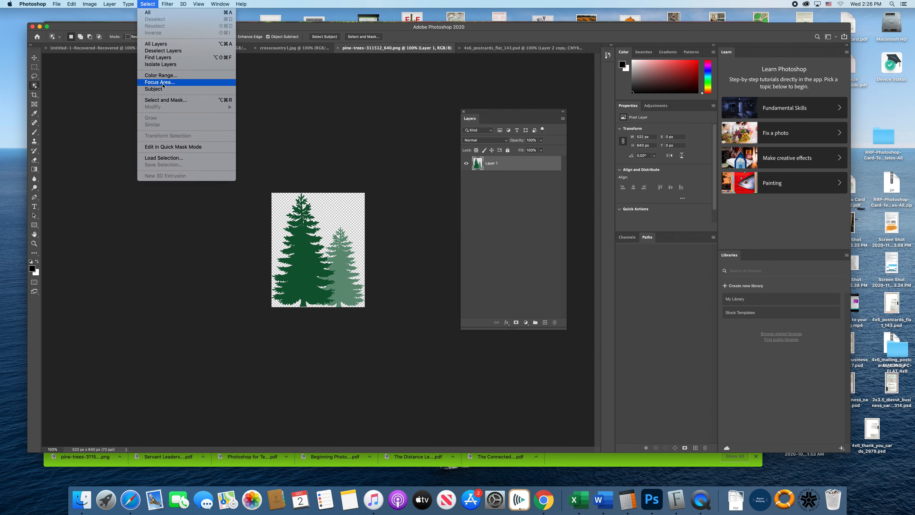
left_click(162, 101)
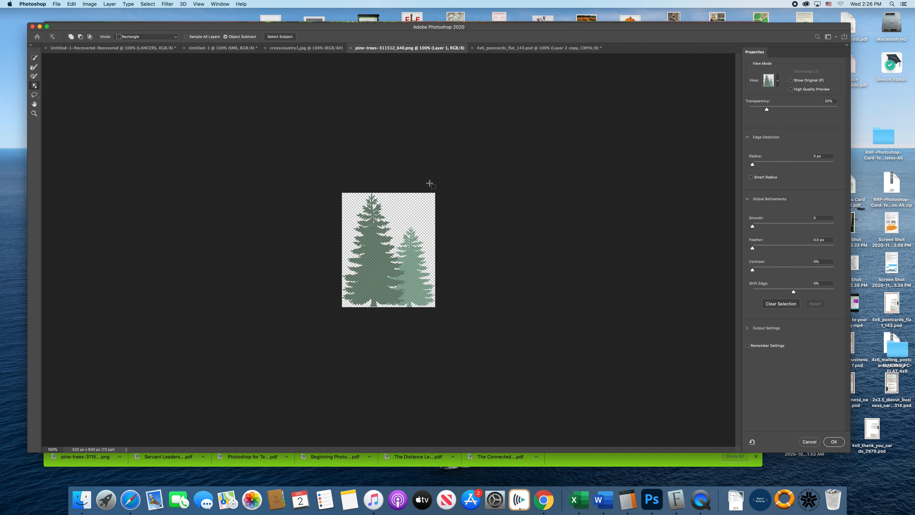
left_click_drag(342, 194, 435, 306)
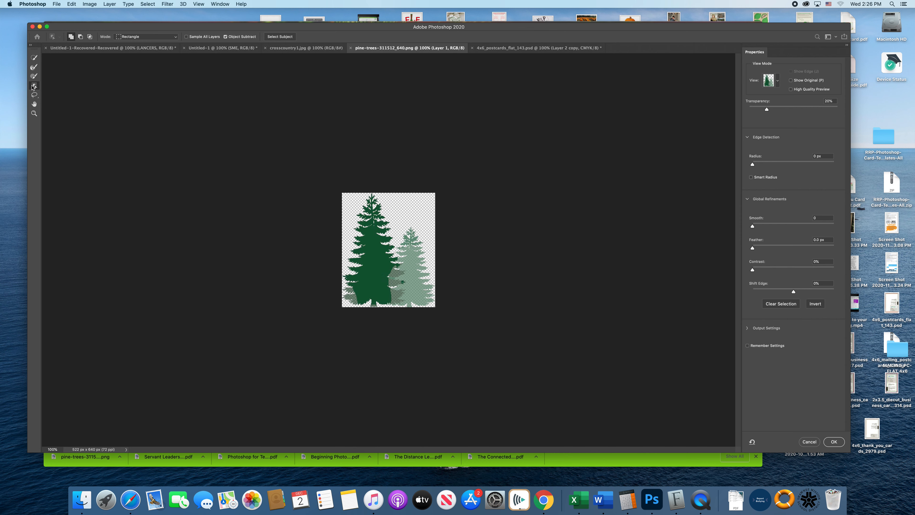
left_click(35, 57)
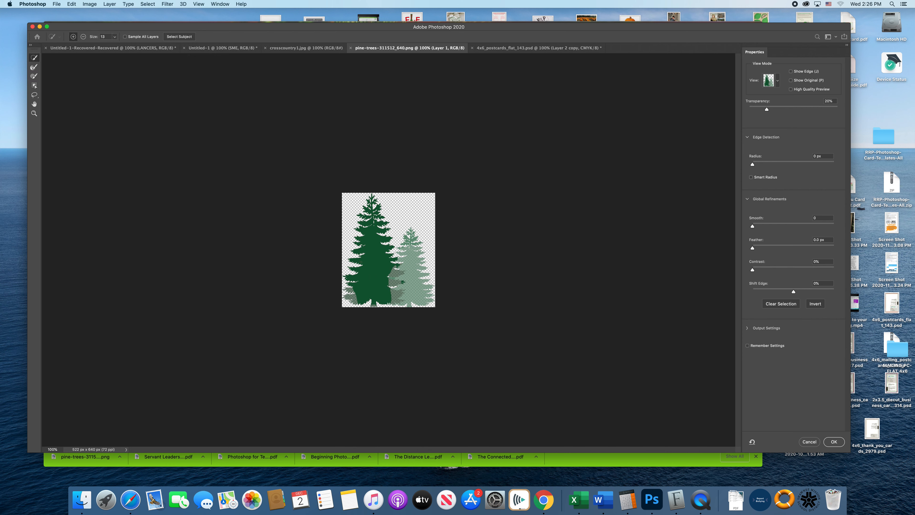
mouse_move(350, 289)
left_mouse_down()
mouse_move(389, 291)
mouse_move(378, 291)
mouse_move(413, 279)
left_mouse_up()
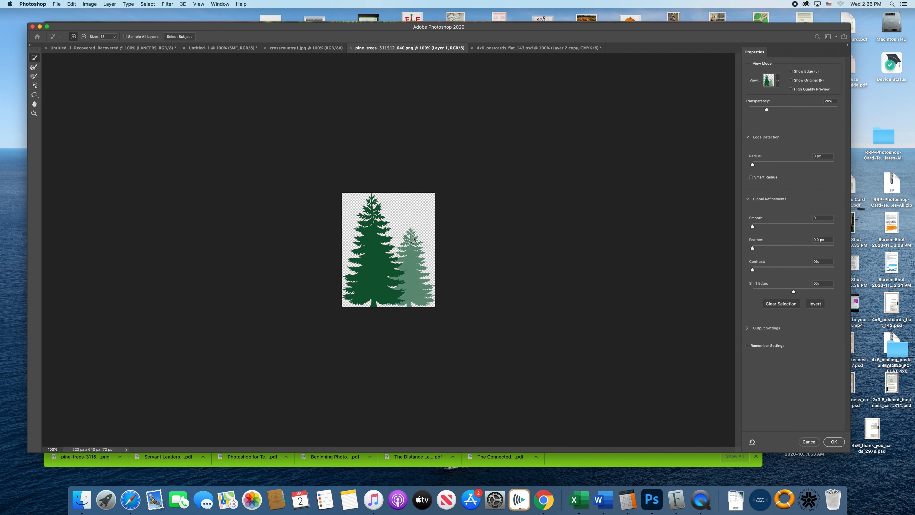
Step: Output the refined selection as Layer 1's mask and load it as a tree selection
left_click(834, 443)
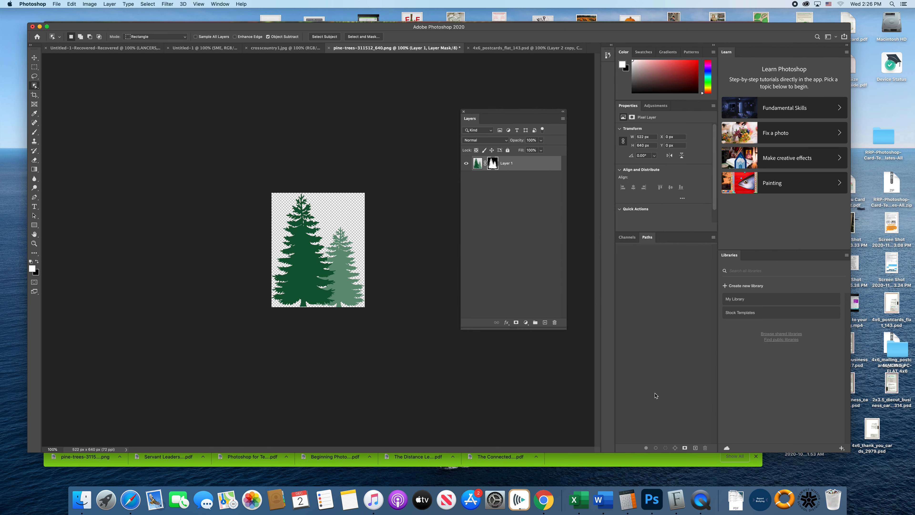
left_click(492, 164)
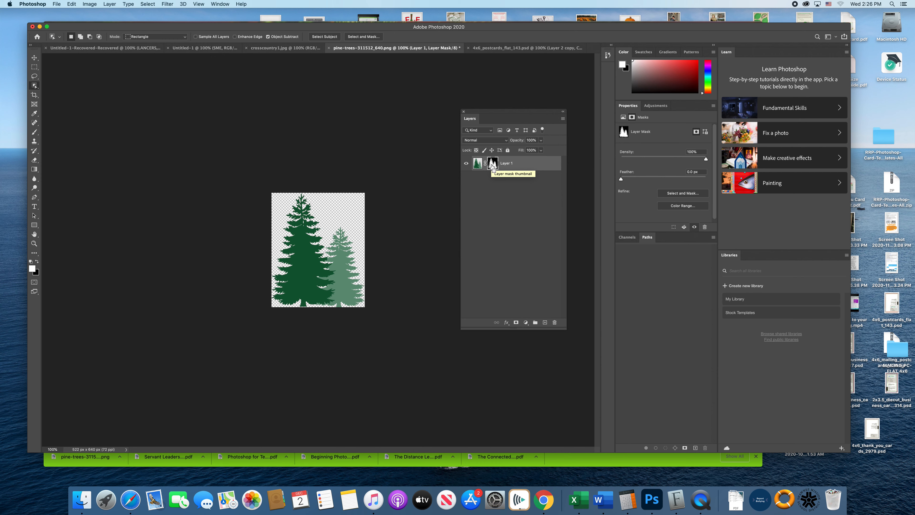
left_click(493, 164, "super")
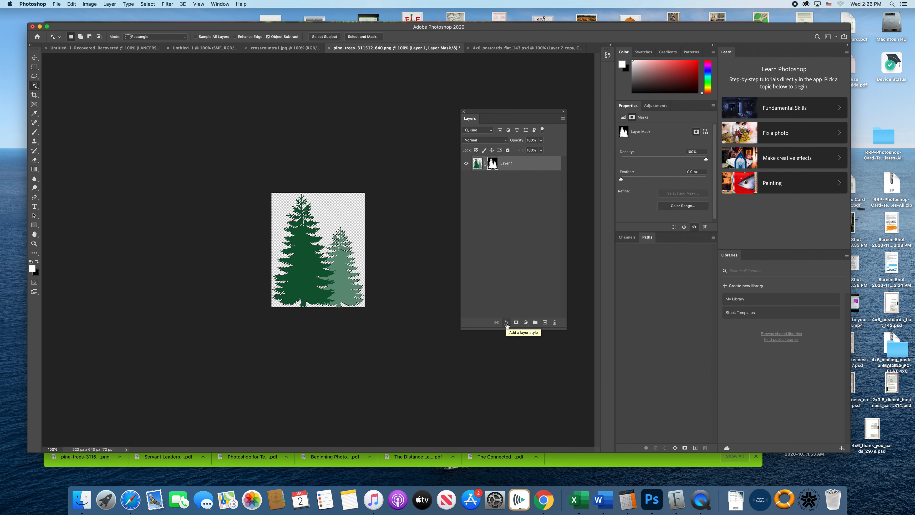
left_click(506, 323)
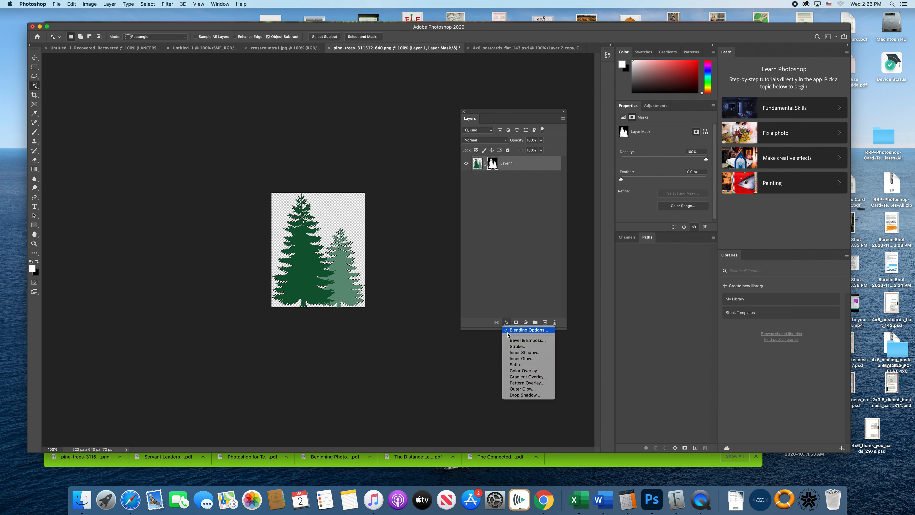
left_click(523, 329)
left_click_drag(713, 266, 553, 228)
left_click(453, 333)
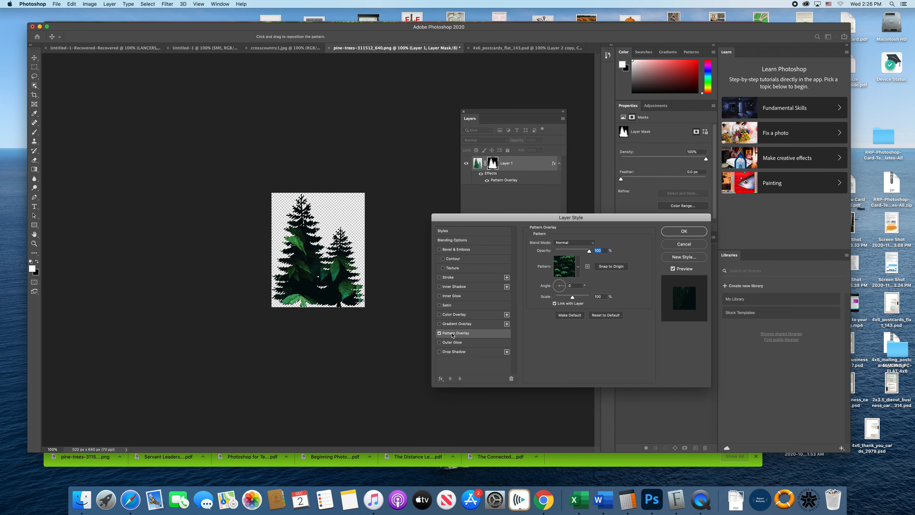
left_click(579, 268)
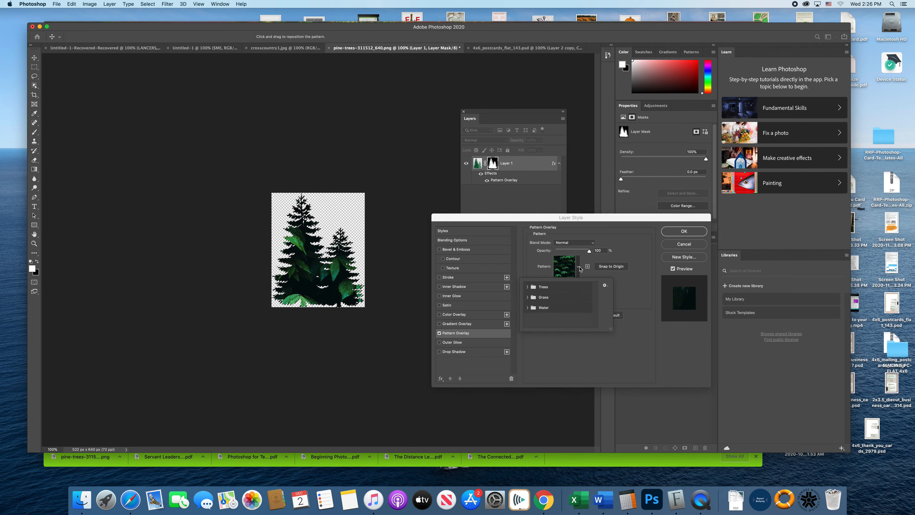
left_click(528, 308)
left_click(536, 319)
left_click(560, 318)
left_click(529, 298)
scroll(584, 296, "down", 1)
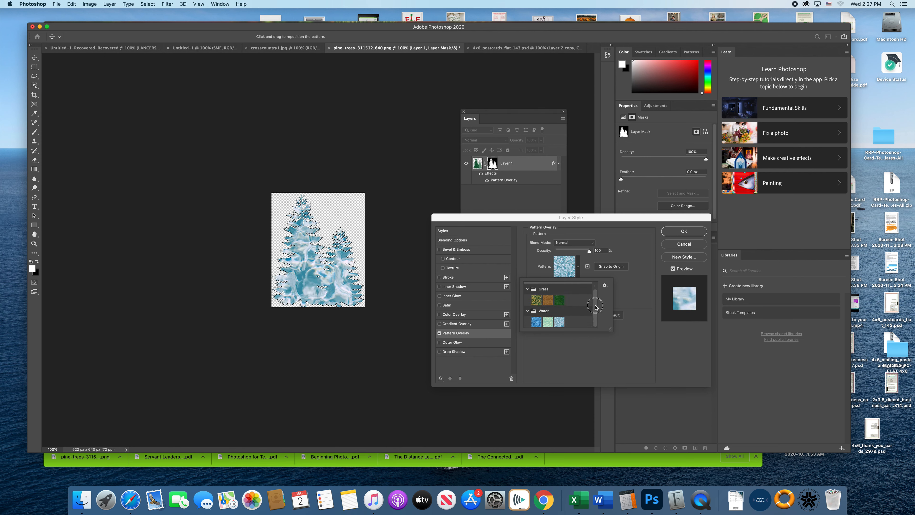
left_click(547, 321)
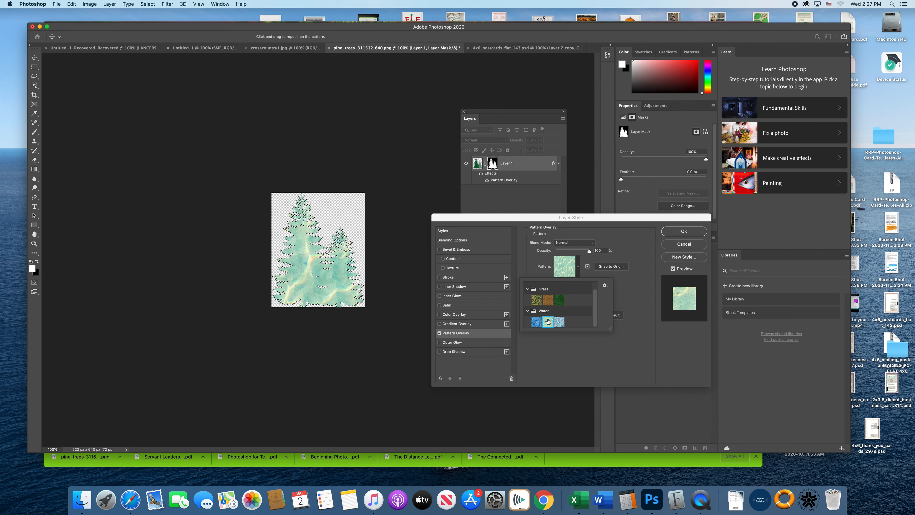
left_click(558, 302)
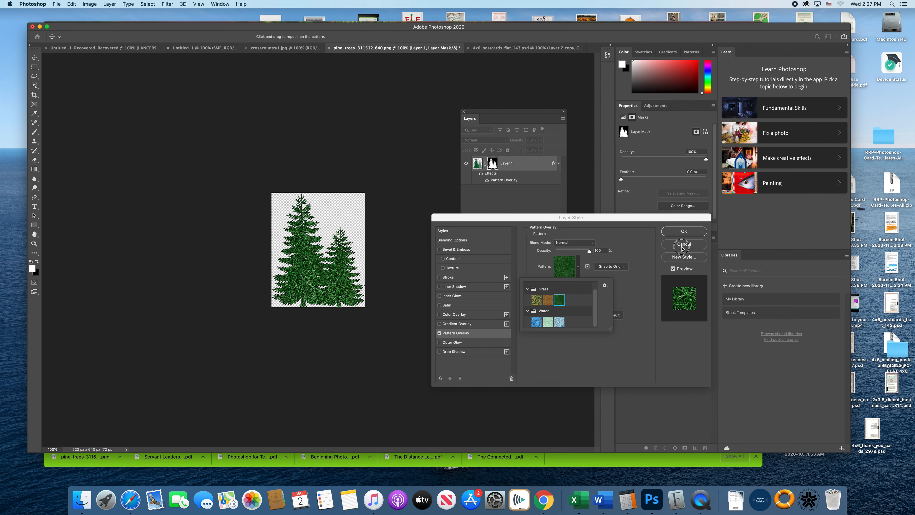
left_click(684, 244)
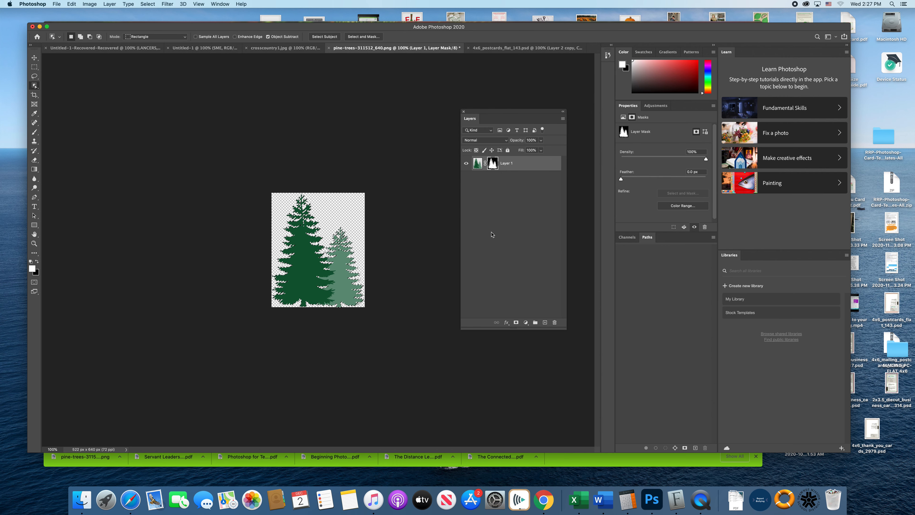
Step: Search Google Images for 'snowflake pattern for photoshop' and preview the 17+ Snowflake Patterns image
left_click(543, 500)
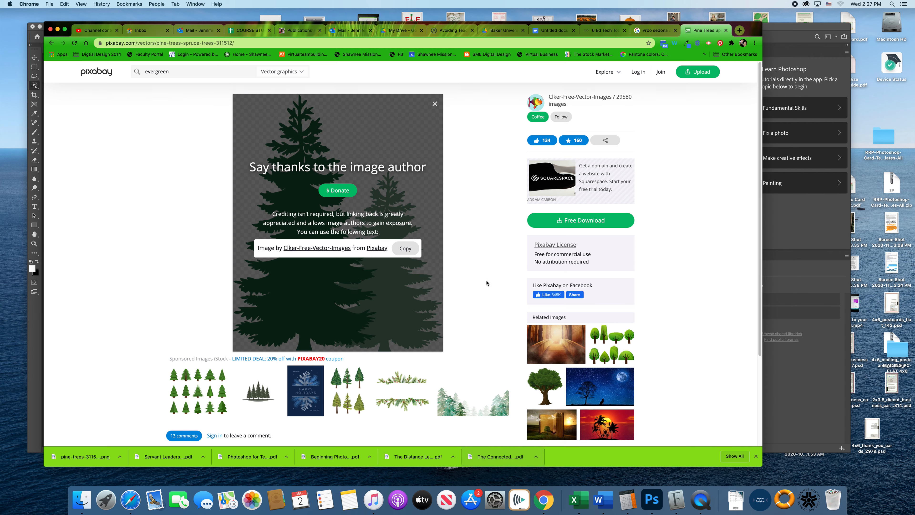
left_click(228, 42)
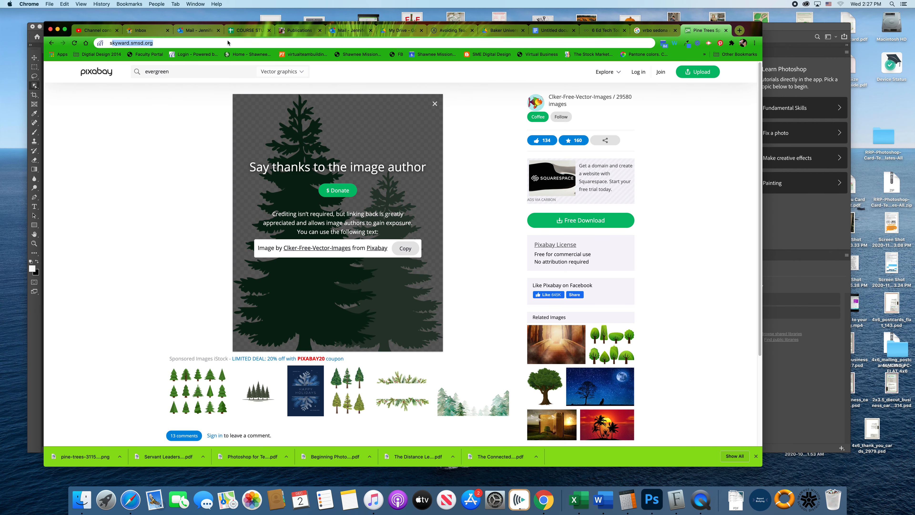
type("snowfla")
type("ke pat")
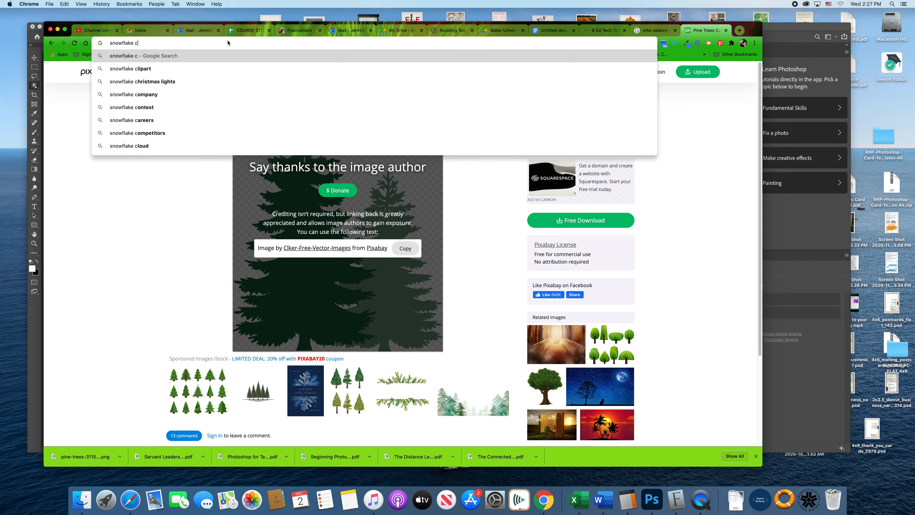
type("tern ")
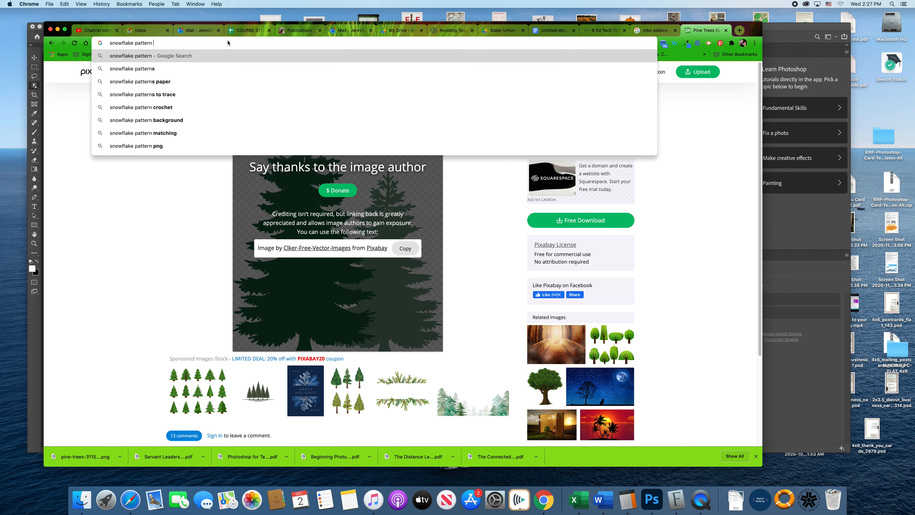
type("for photoshop")
key("Return")
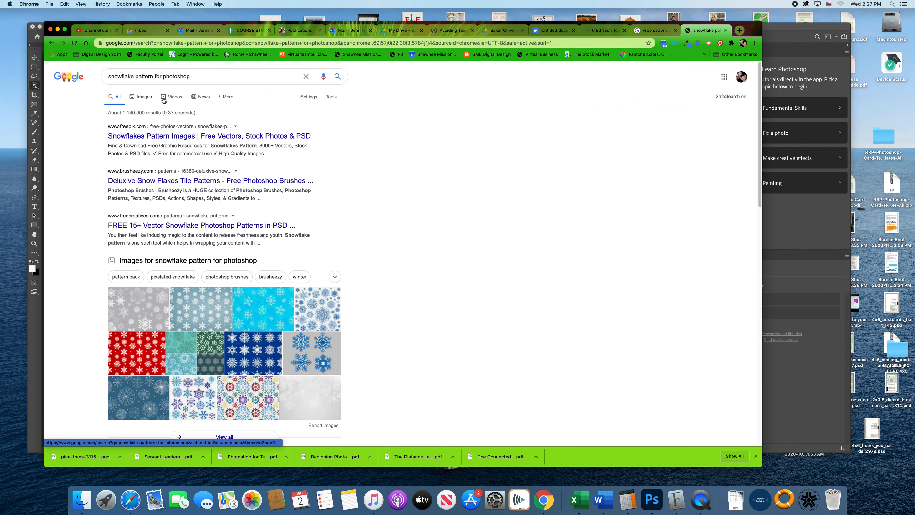
left_click(146, 99)
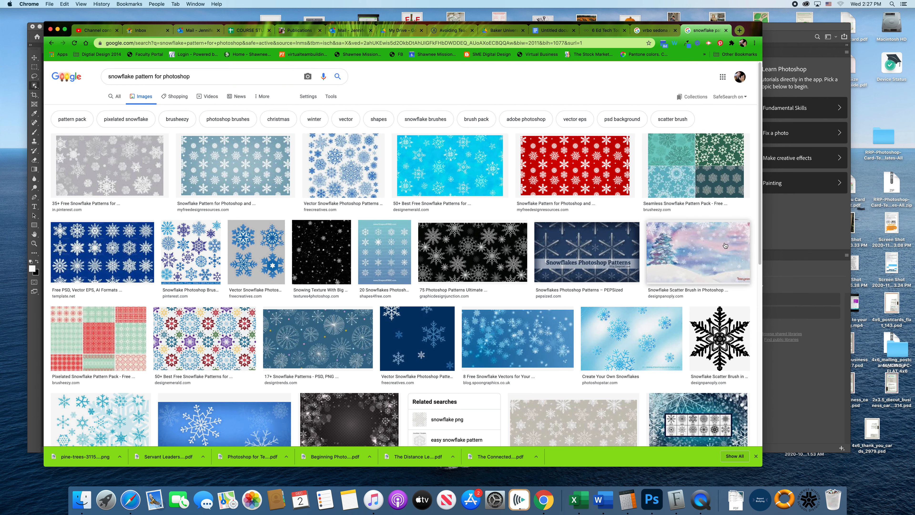
left_click(317, 339)
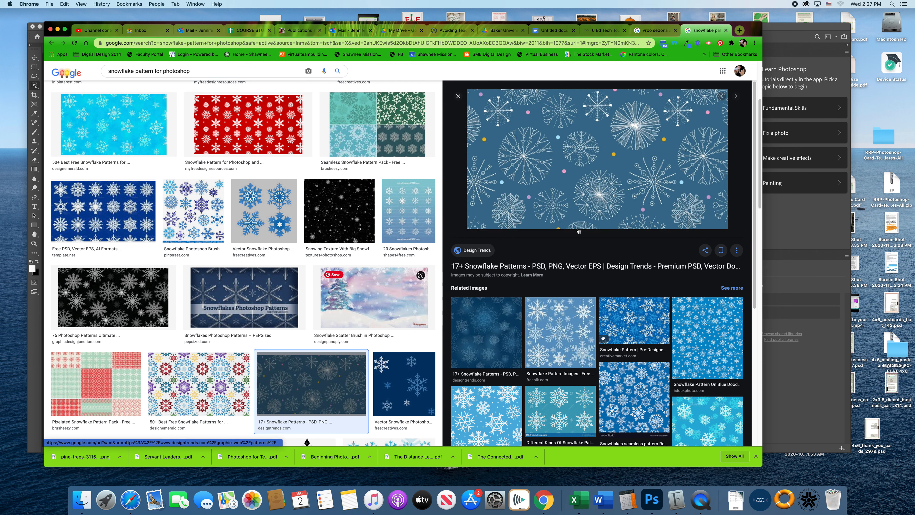
Step: Save the previewed image to the Desktop as Snowflake-Pattern.jpg
right_click(618, 171)
left_click(651, 233)
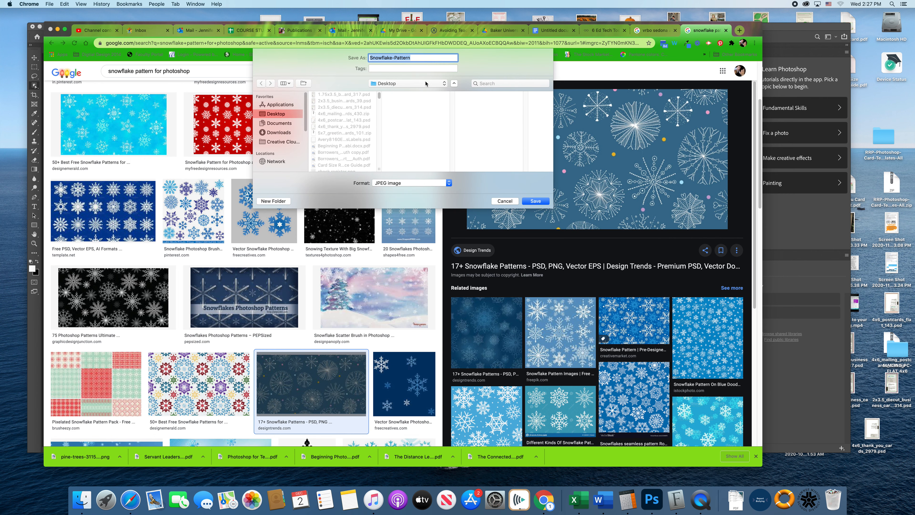
left_click(424, 84)
left_click(424, 85)
left_click(531, 204)
left_click(795, 211)
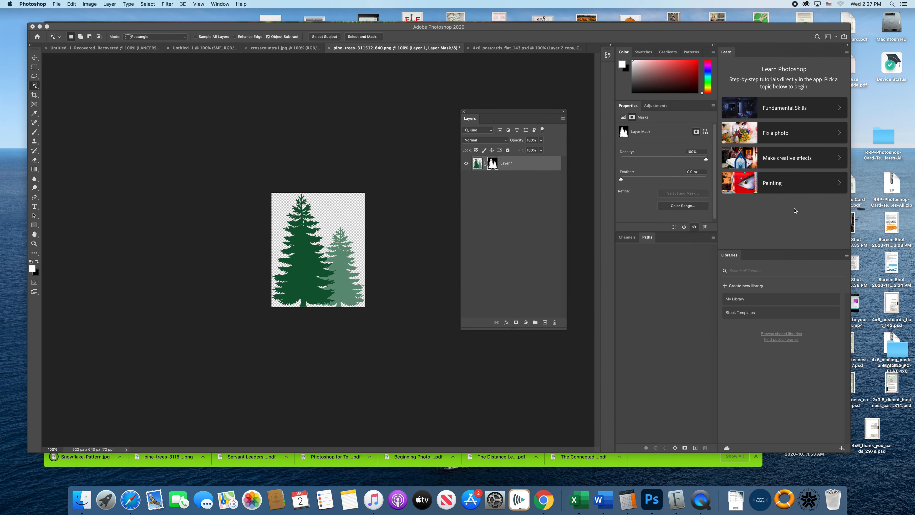
Step: Open Snowflake-Pattern.jpg in Photoshop
left_click(57, 4)
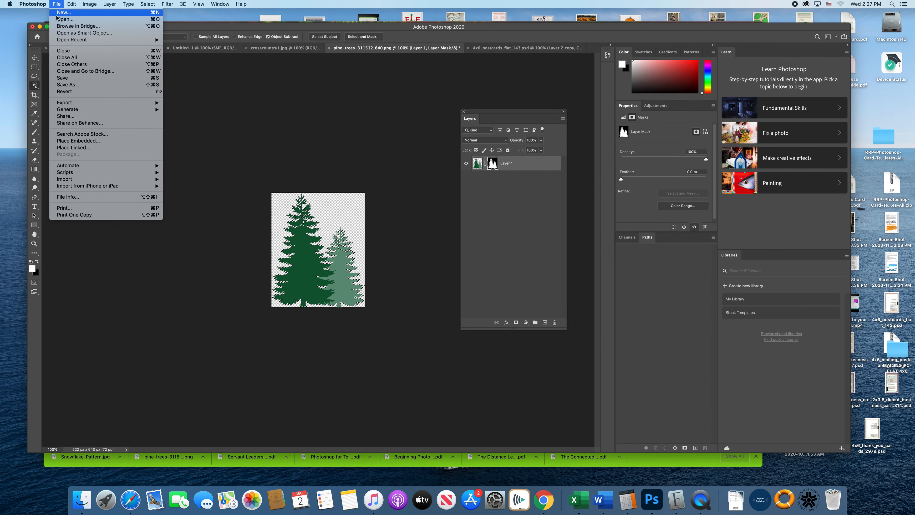
left_click(57, 19)
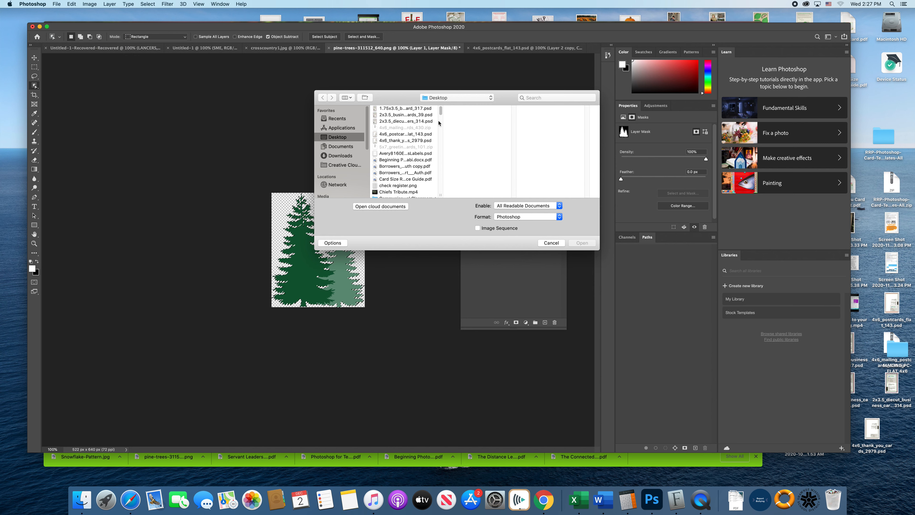
left_click_drag(440, 123, 441, 182)
left_click(401, 147)
left_click(581, 243)
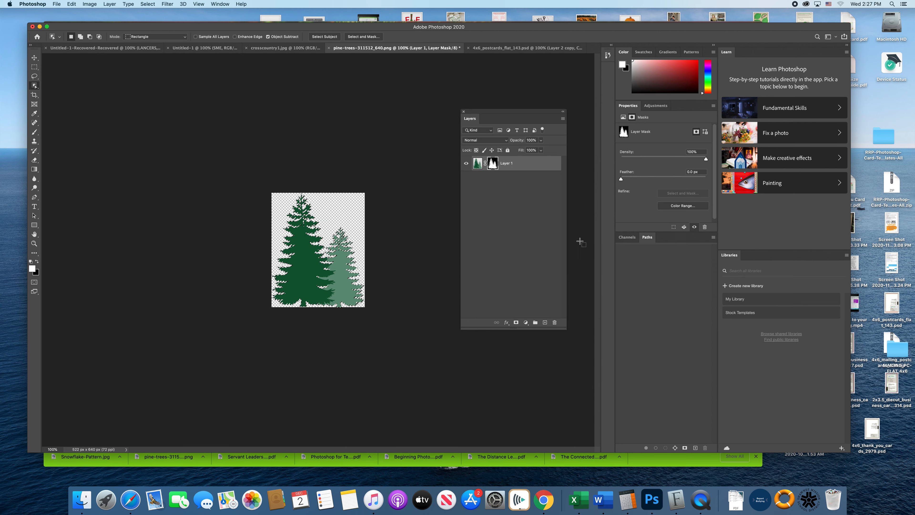
Step: Unlock the background layer and marquee-select nearly the whole snowflake image
left_click(553, 162)
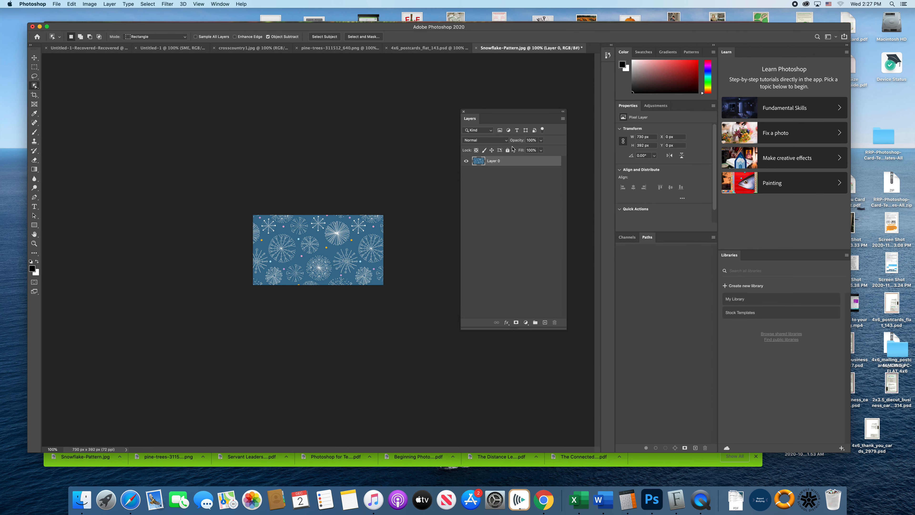
left_click(34, 68)
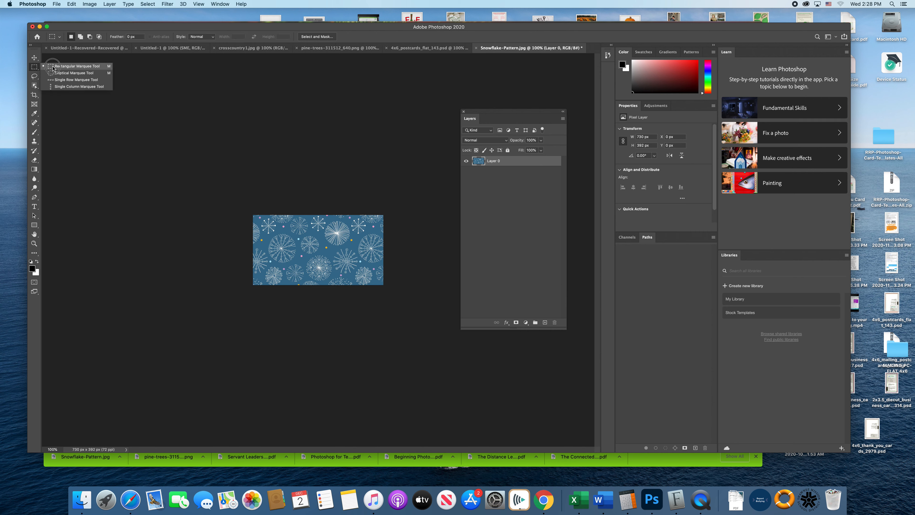
left_click(53, 68)
left_click_drag(255, 216, 382, 282)
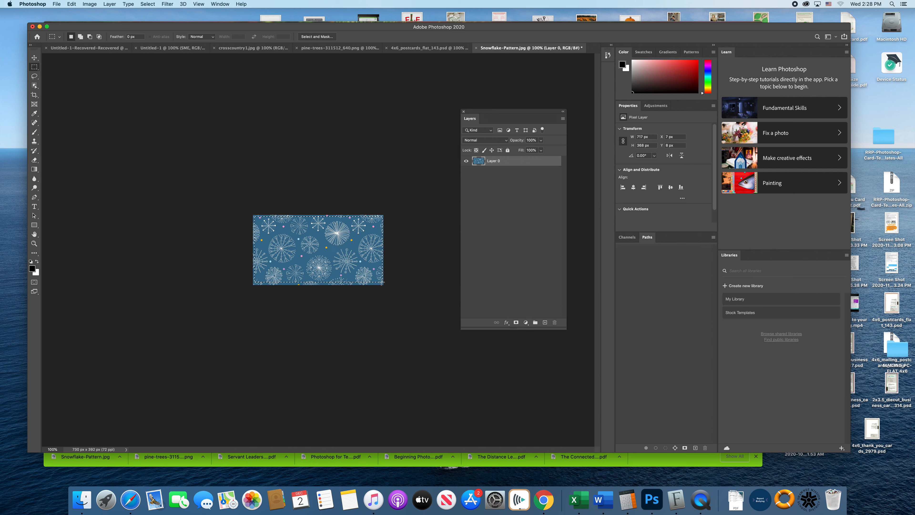
Step: Define the selection as a pattern named Snowflake
left_click(72, 4)
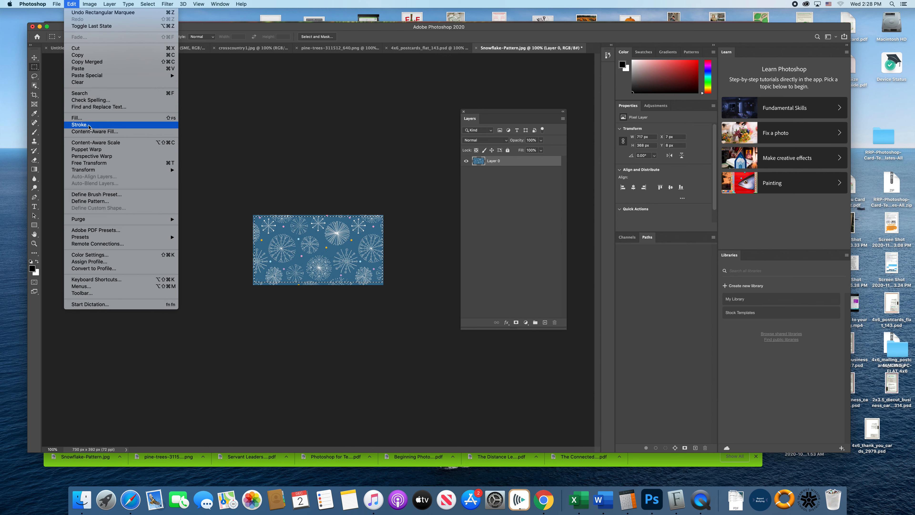
left_click(95, 205)
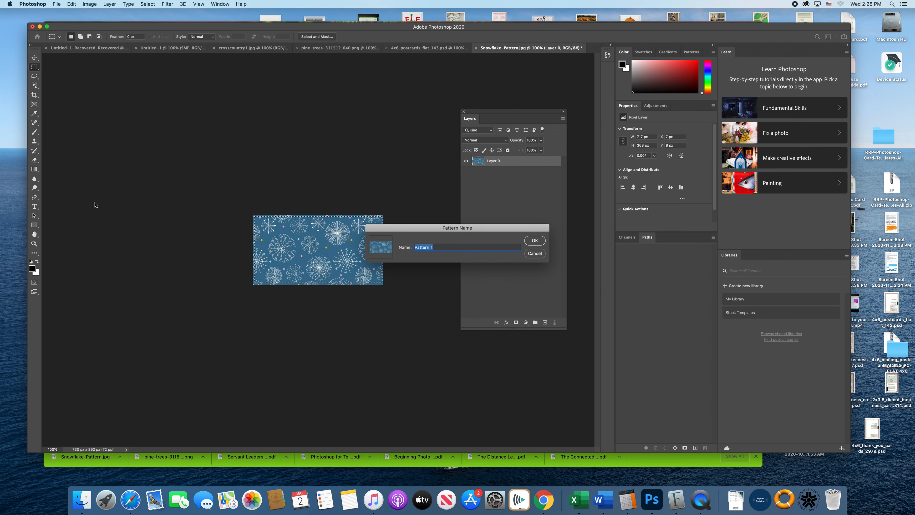
type("Snowflake")
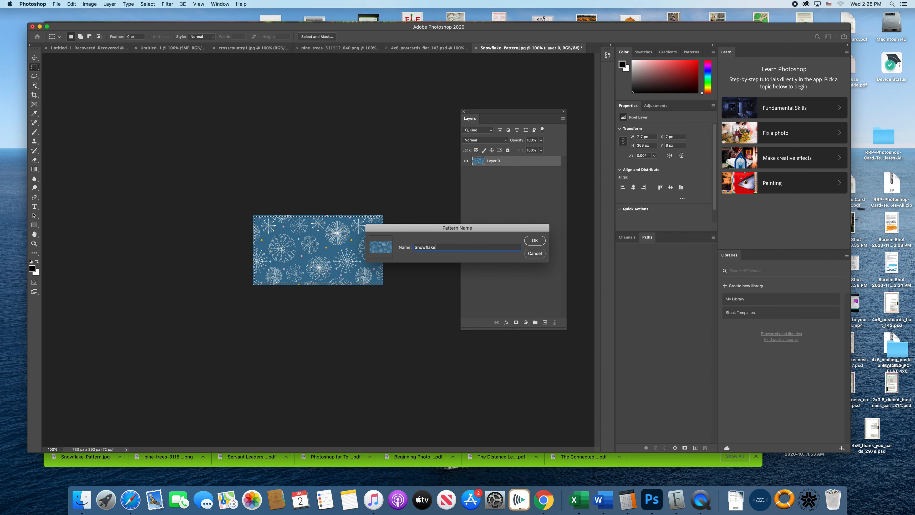
left_click(533, 240)
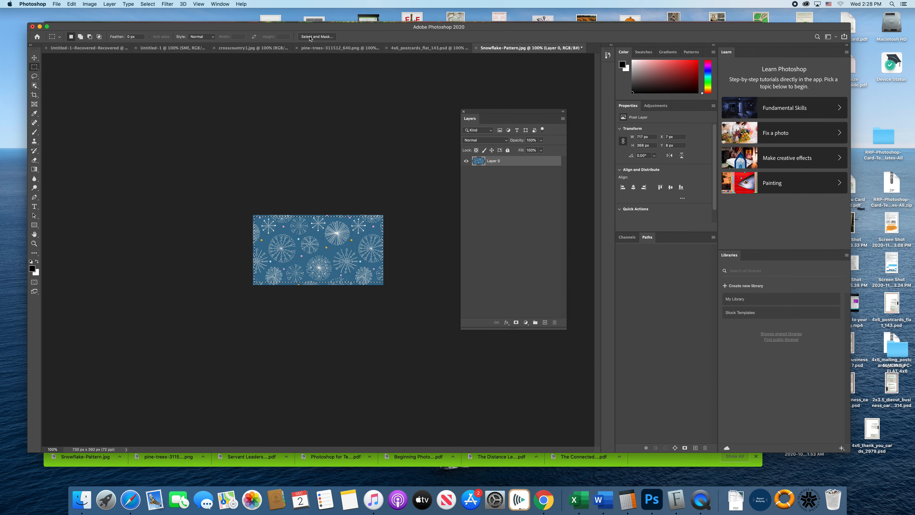
Step: Bring the pine-trees-311512_640.png document back to the front
left_click(417, 48)
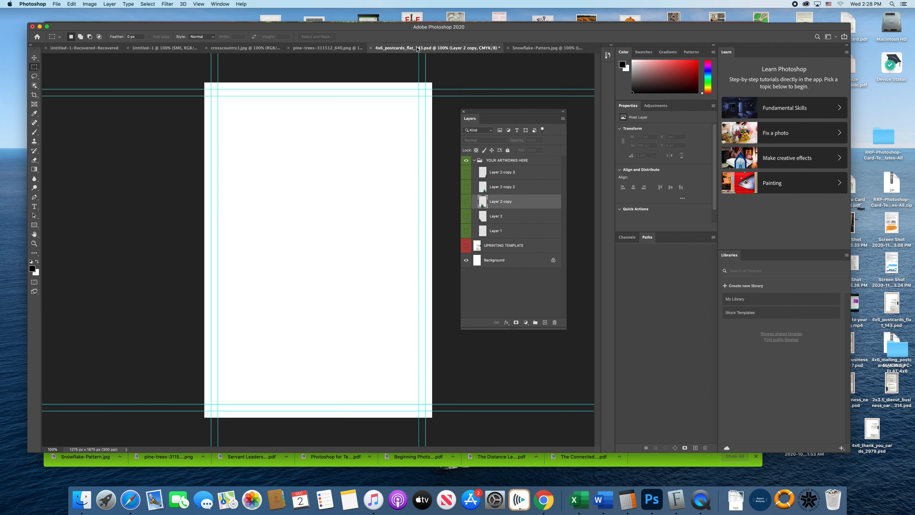
left_click(533, 49)
left_click(332, 48)
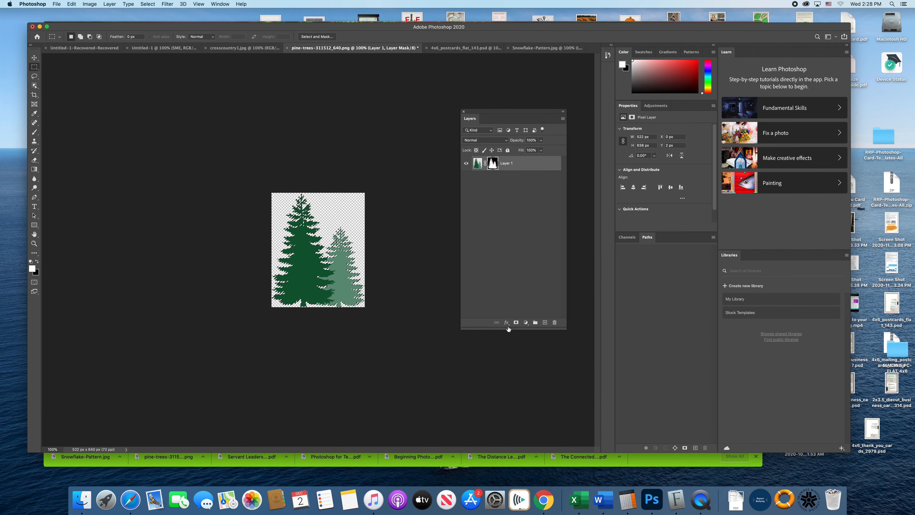
Step: Add a Pattern Overlay using the new Snowflake pattern to the trees layer
left_click(507, 323)
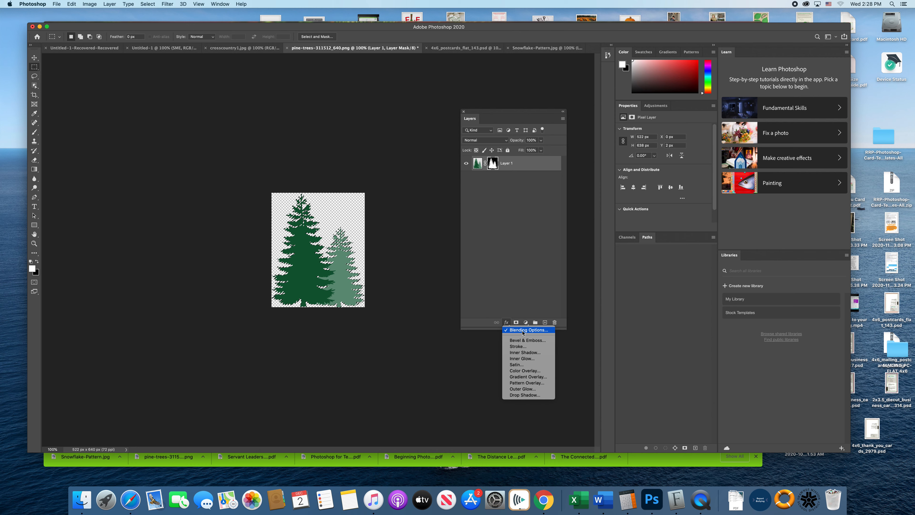
left_click(551, 314)
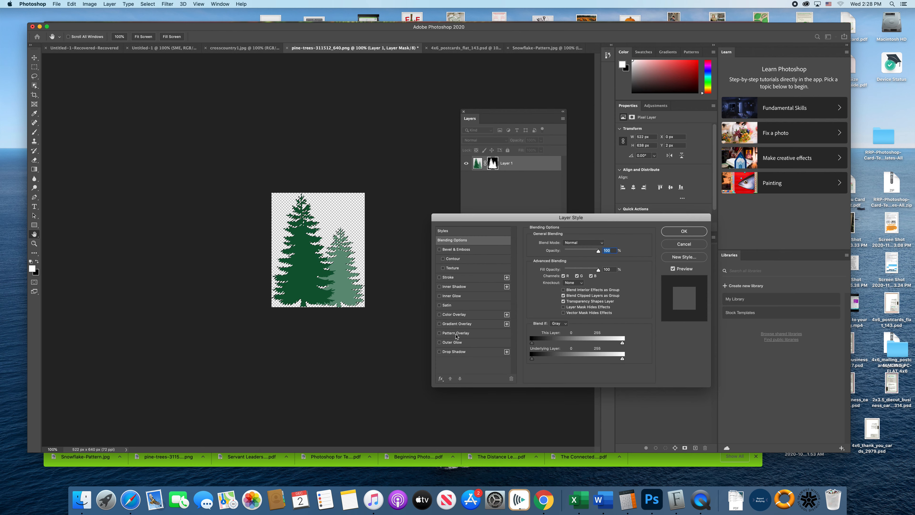
left_click(456, 334)
left_click(578, 269)
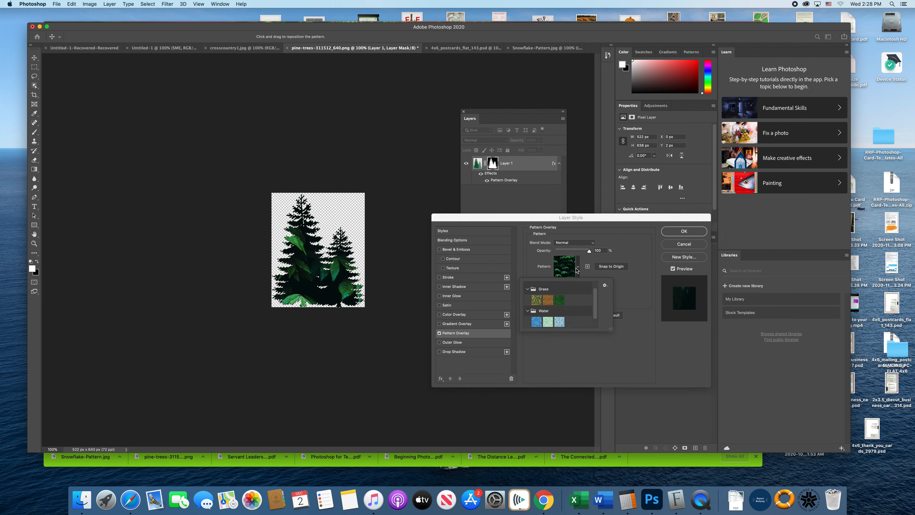
left_click_drag(596, 303, 596, 327)
left_click(530, 323)
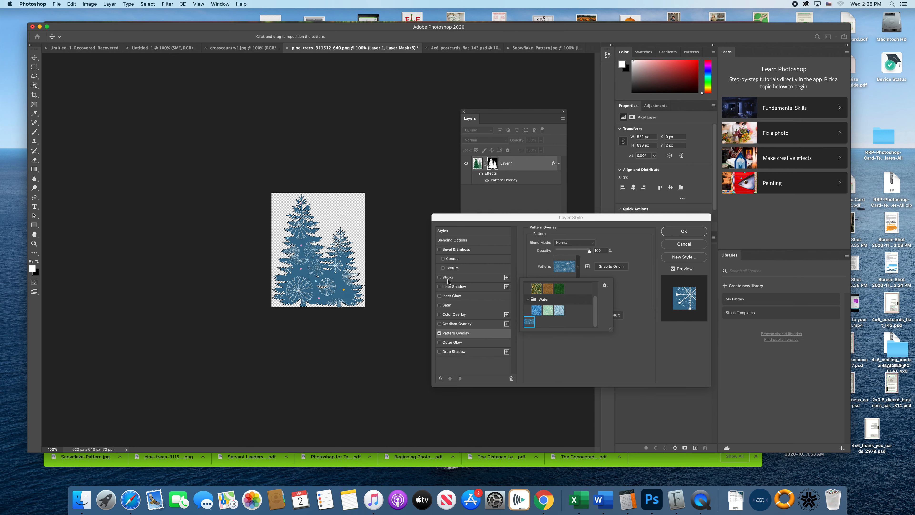
Step: Add a thin 1 px black inside Stroke around the trees and apply both styles
left_click(449, 281)
left_click_drag(558, 242, 555, 244)
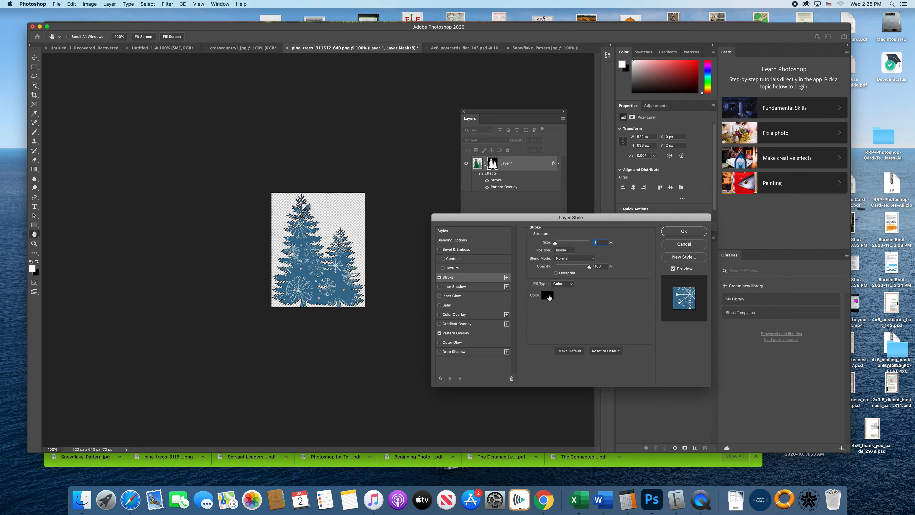
left_click(549, 297)
left_click(445, 222)
left_click_drag(450, 215, 460, 196)
mouse_move(465, 255)
left_mouse_down()
mouse_move(379, 255)
mouse_move(364, 292)
left_mouse_up()
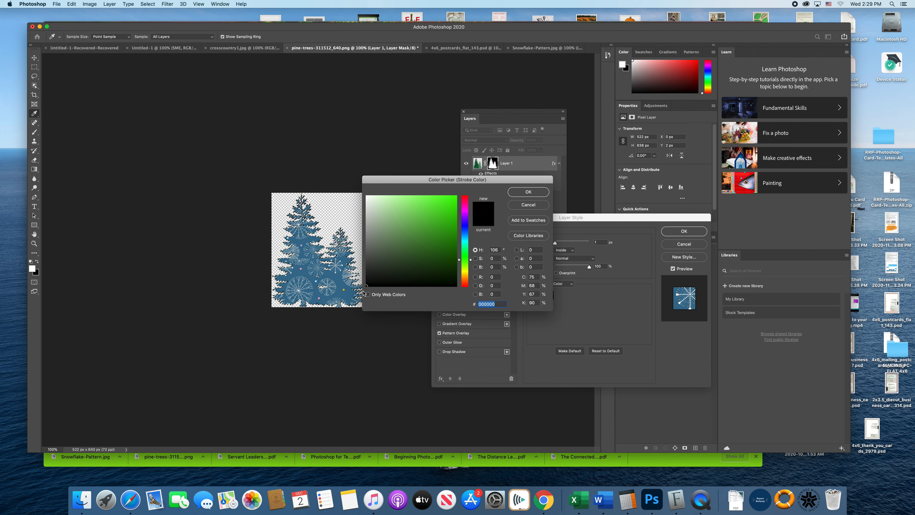
left_click(522, 197)
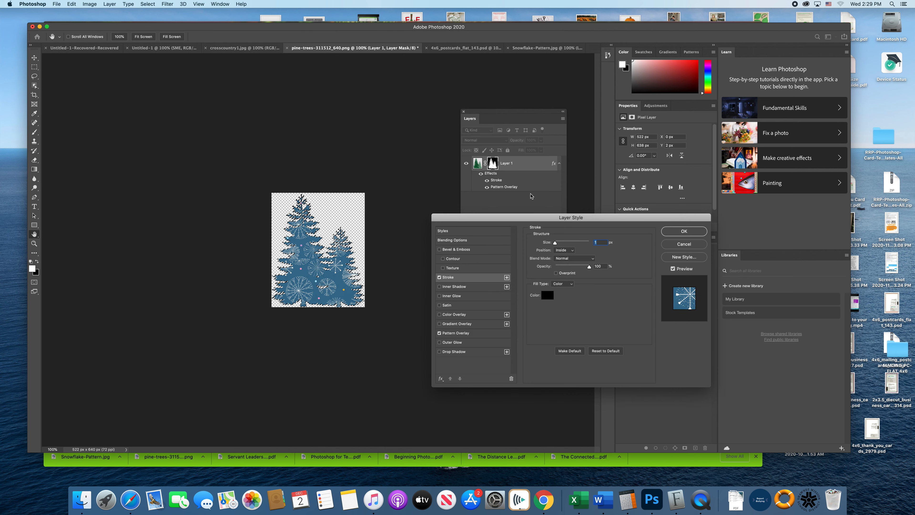
left_click(686, 232)
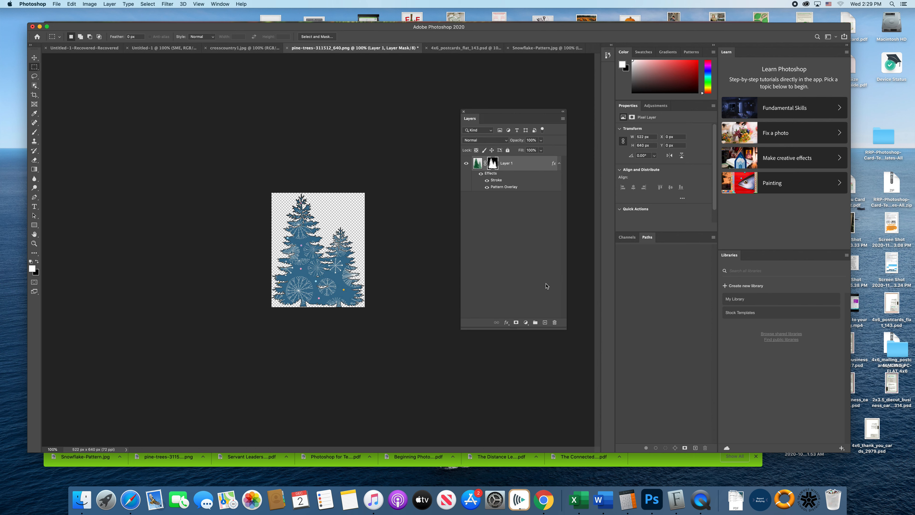
Step: Drag the trees into the 4x6 postcard and enlarge them at the card's lower left
key("v")
left_click_drag(319, 285, 228, 393)
key("super+t")
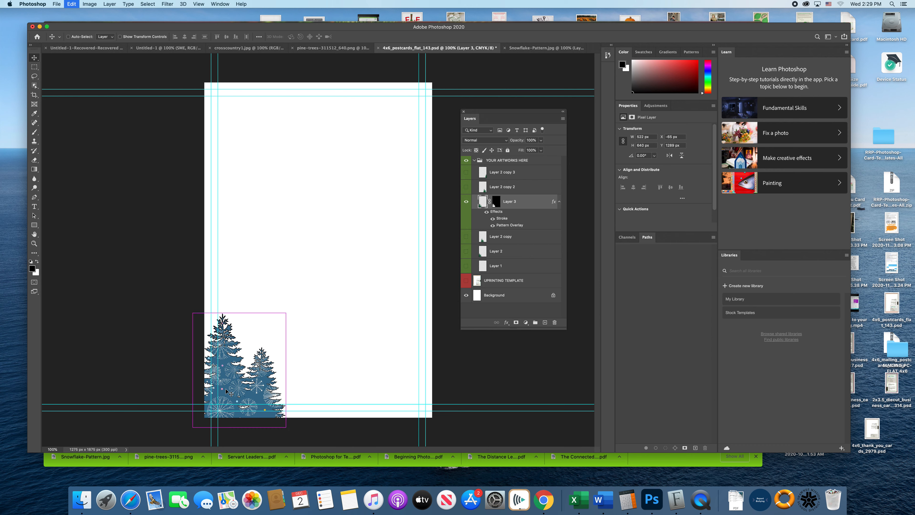
left_click_drag(194, 313, 108, 203)
left_click_drag(245, 383, 310, 387)
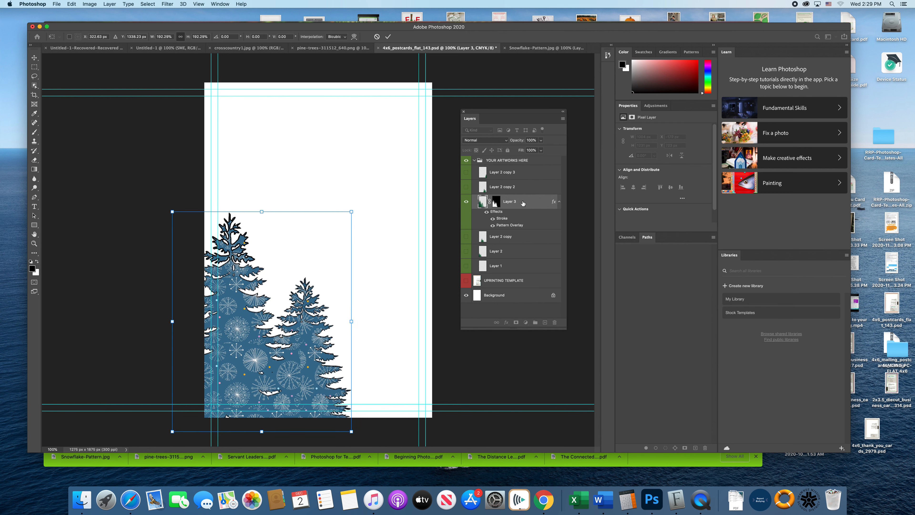
Step: Set the trees layer to 92% opacity with Vivid Light blending and commit the resize
left_click(541, 140)
mouse_move(543, 149)
left_mouse_down()
mouse_move(525, 150)
mouse_move(539, 149)
left_mouse_up()
left_click(503, 140)
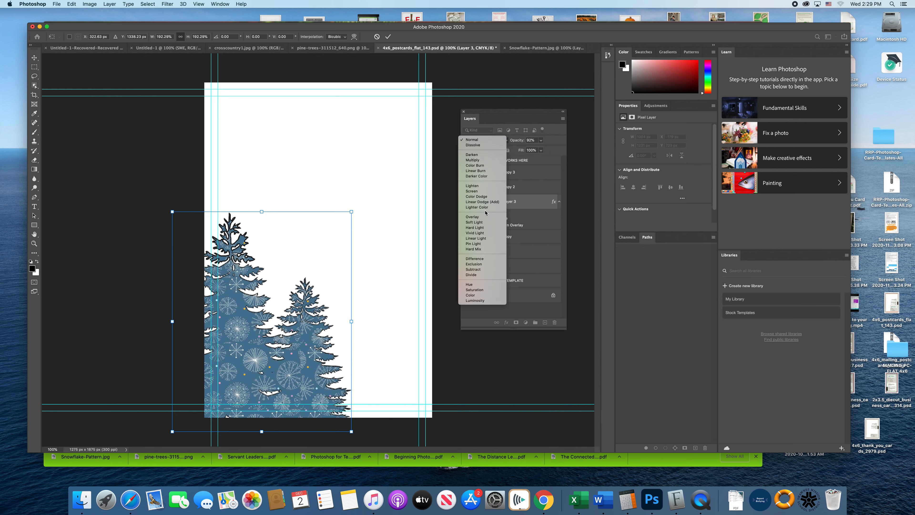
key("Escape")
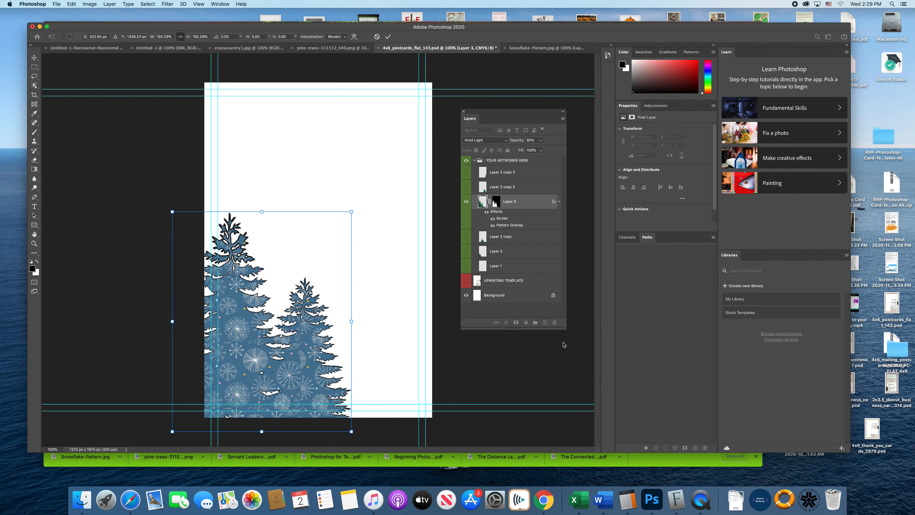
key("Return")
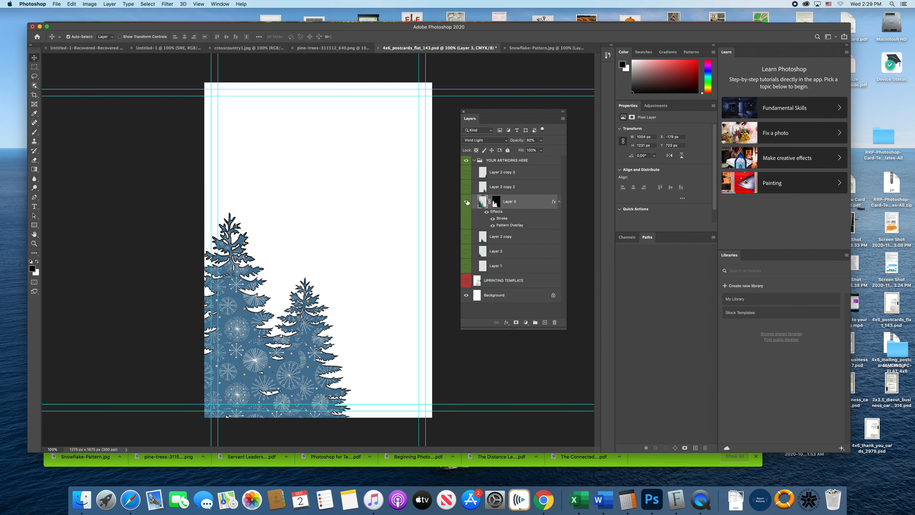
Step: With the Type tool active, sample the trees' blue as the text colour
left_click(34, 207)
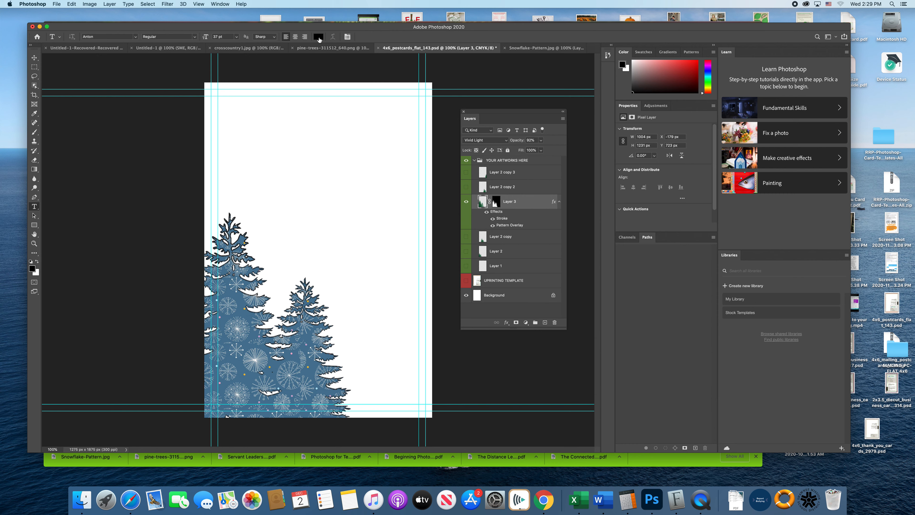
left_click(318, 37)
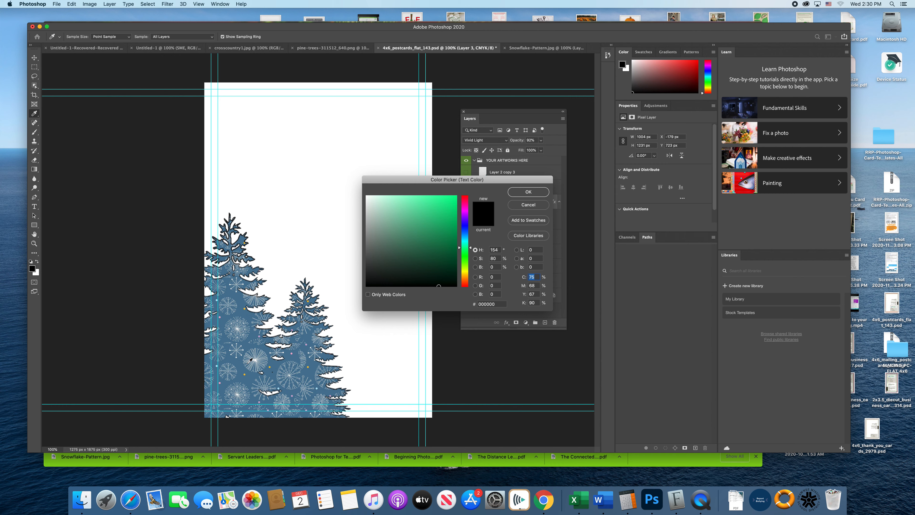
left_click(236, 293)
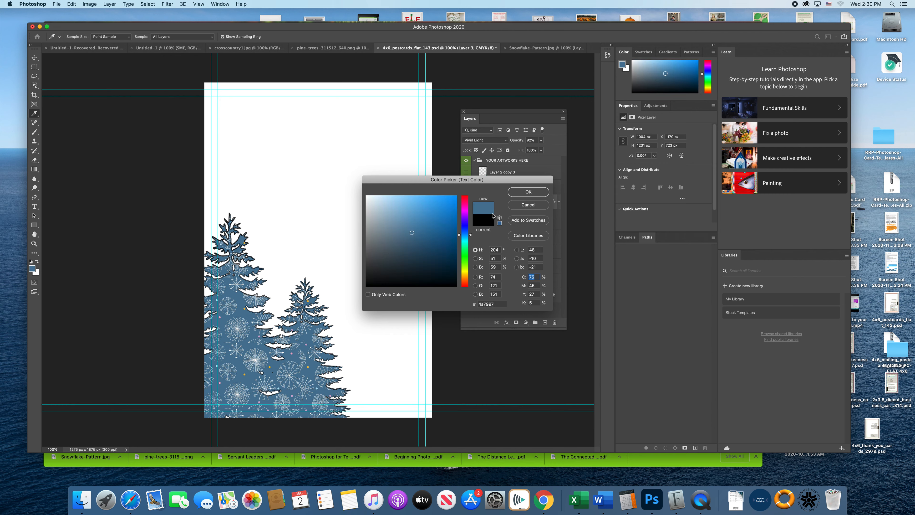
left_click(523, 194)
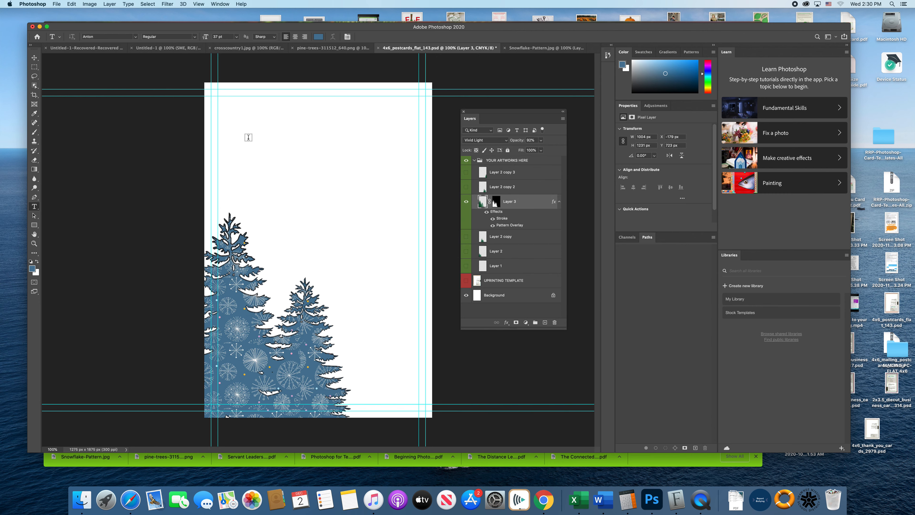
Step: Type 'Thank You' in BC Alphapipe in a text box near the card's top
left_click(135, 36)
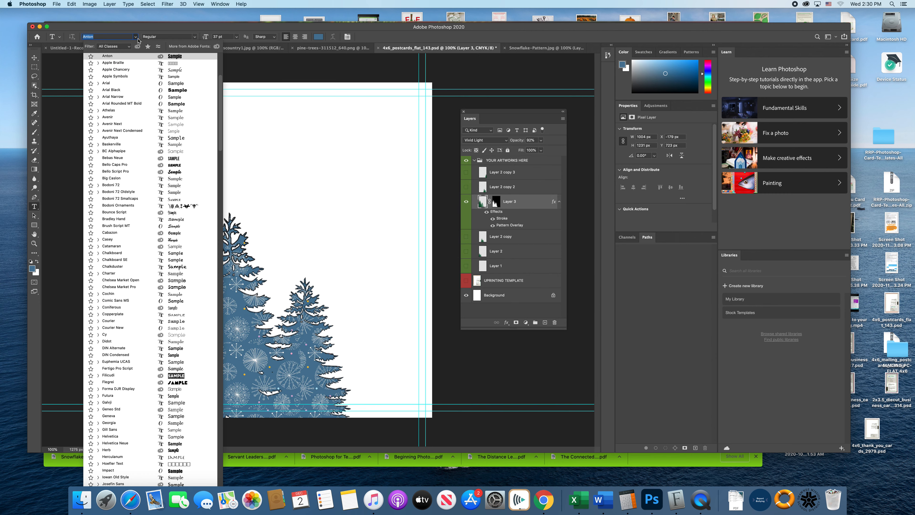
left_click(178, 150)
left_click_drag(234, 119, 393, 206)
type("Thna")
key("BackSpace")
key("BackSpace")
type("ank")
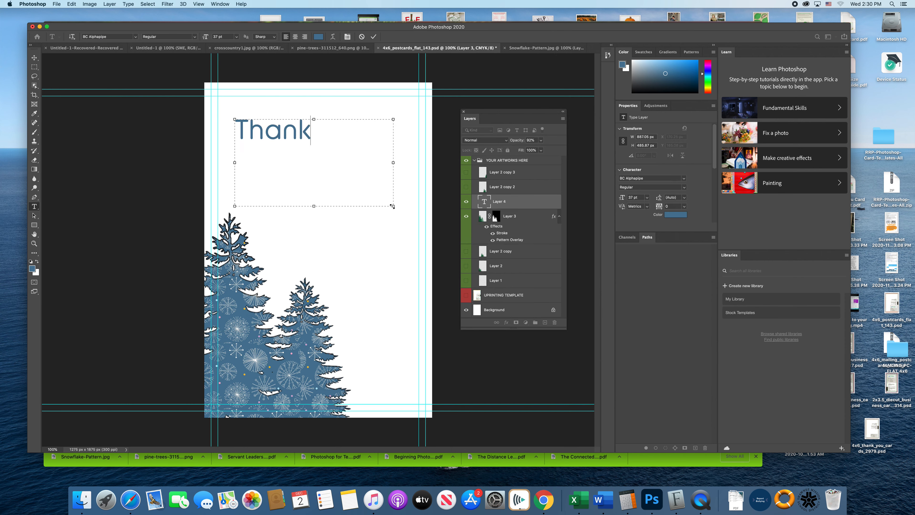
type(" You")
left_click(396, 238)
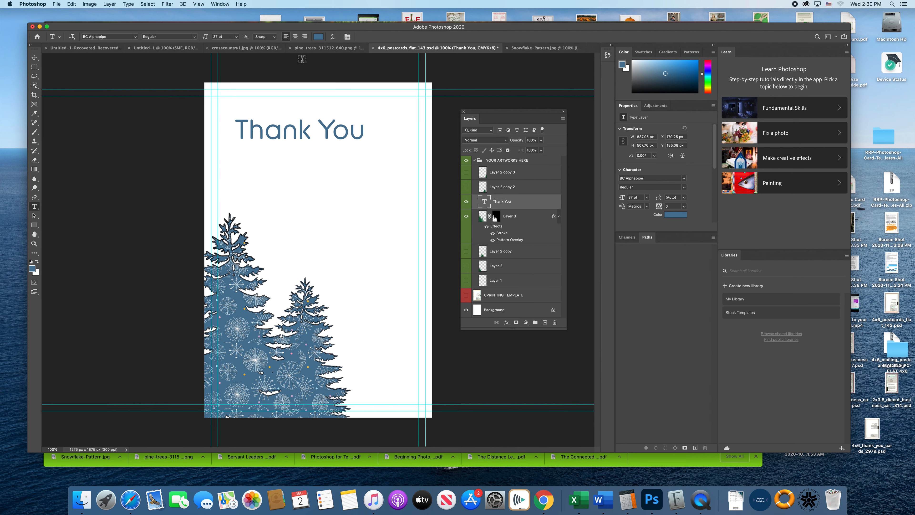
Step: Recolour the text with gold sampled from the trees and move it mid-card beside them
left_click(318, 37)
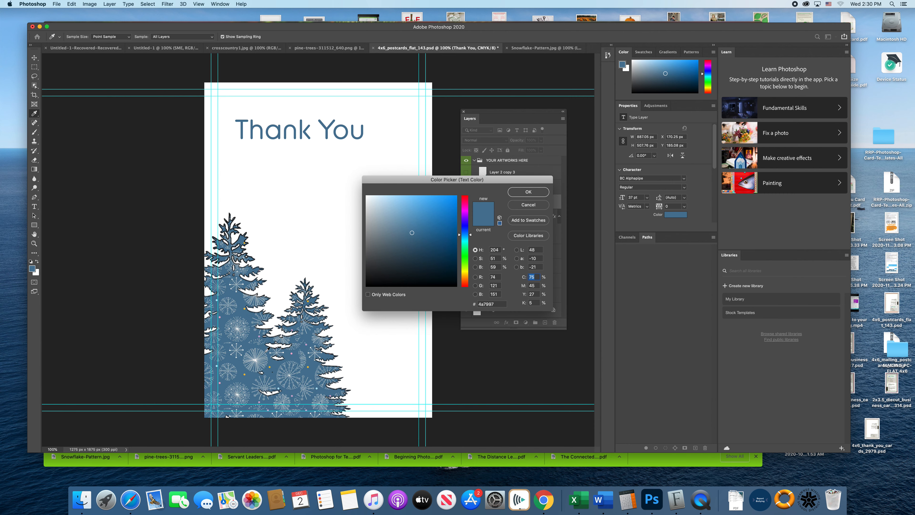
left_click(221, 382)
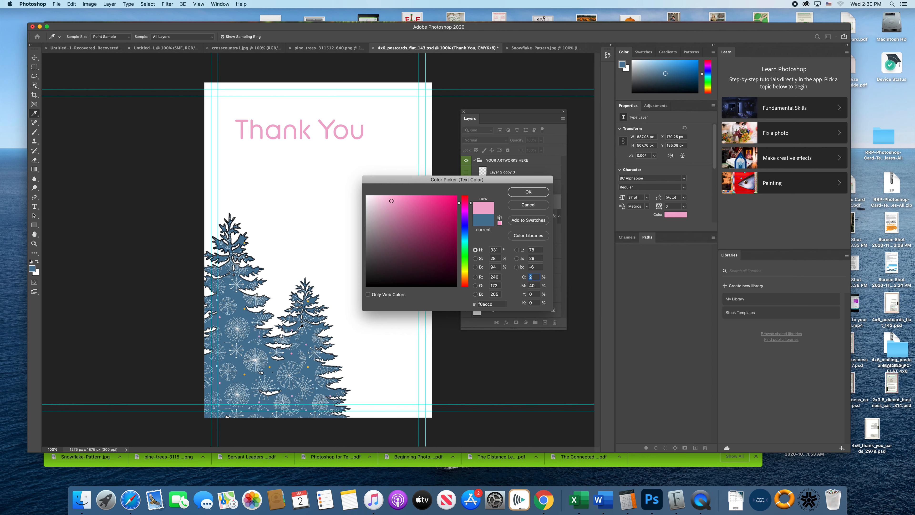
left_click(271, 367)
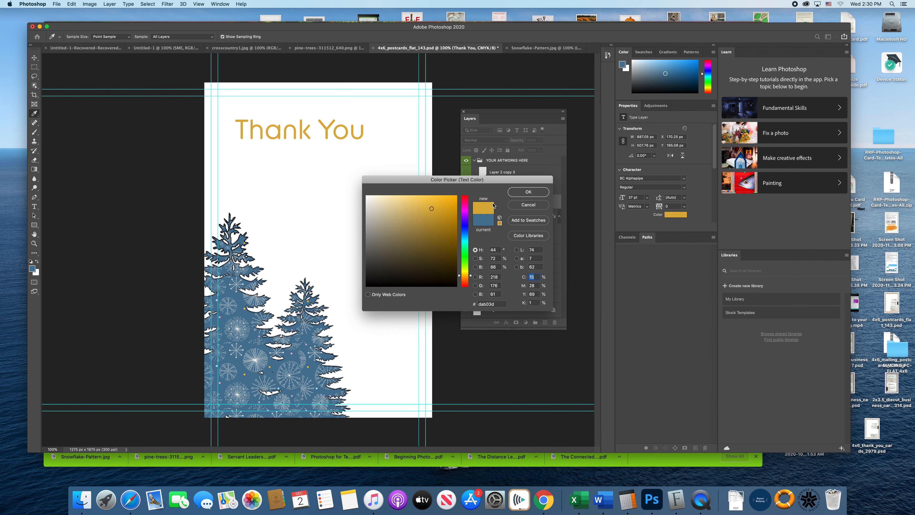
left_click(528, 192)
key("v")
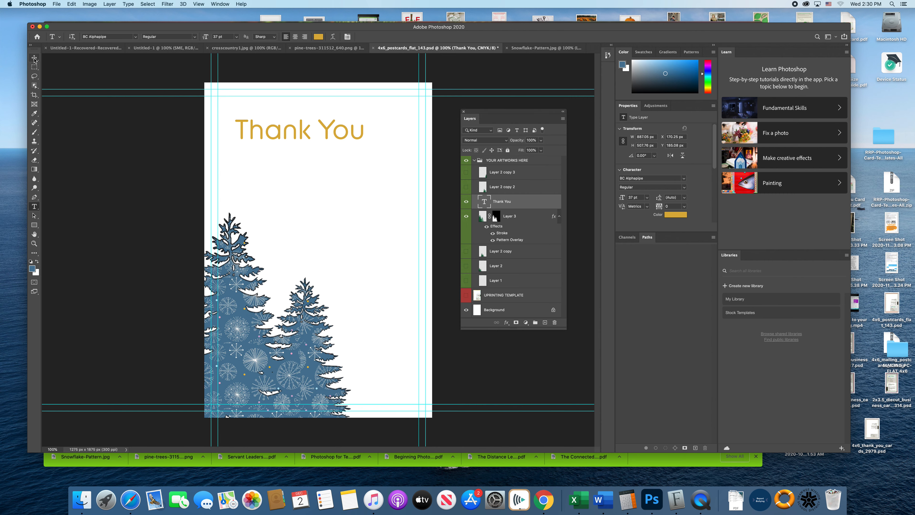
left_click_drag(304, 135, 333, 256)
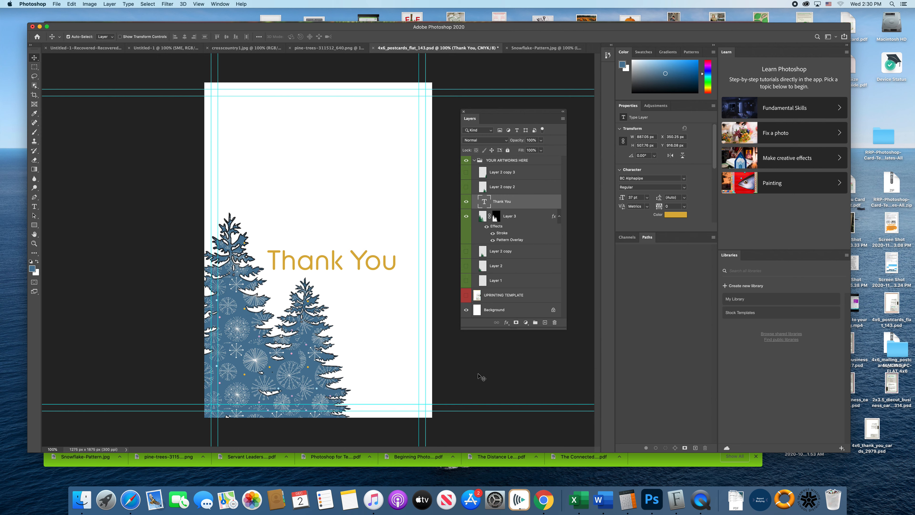
Step: Check placement against the UPRINTING TEMPLATE layer, then save as cloud document 4x6_postcards_flat_143
left_click(465, 296)
left_click(466, 297)
left_click(57, 4)
left_click(71, 84)
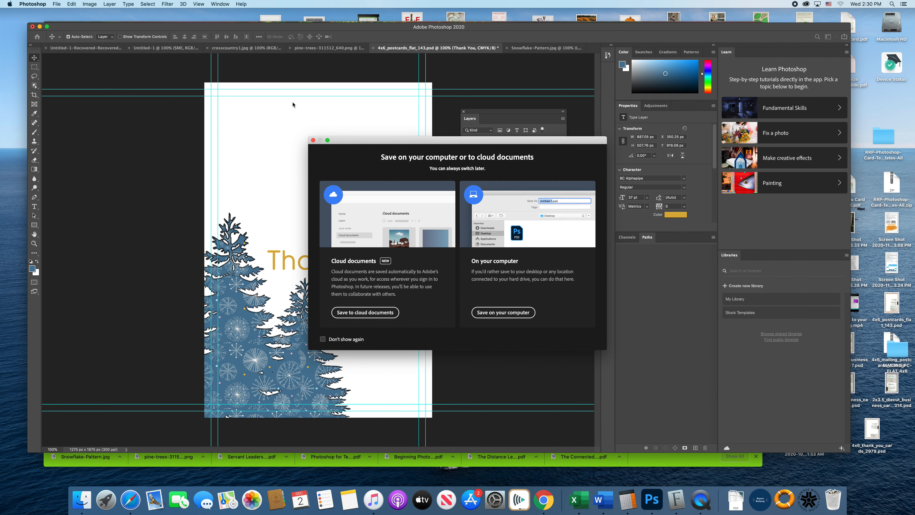
left_click(503, 312)
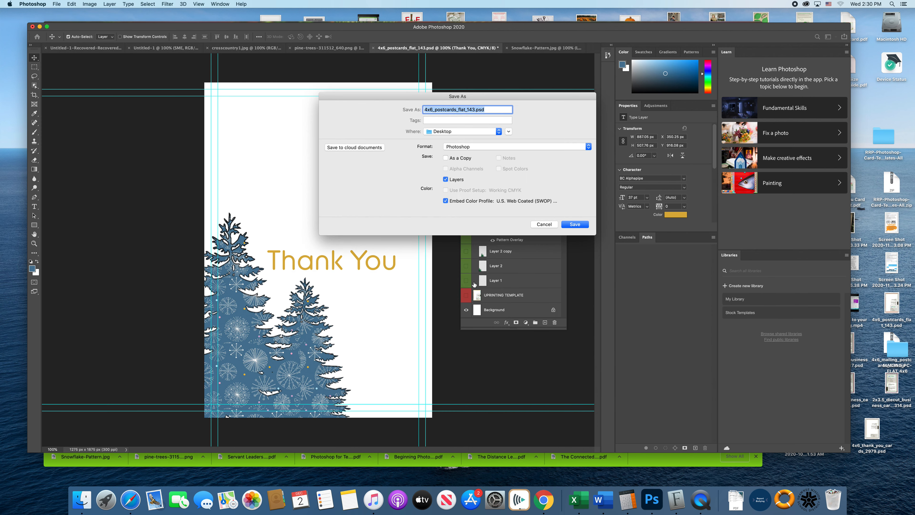
left_click(346, 147)
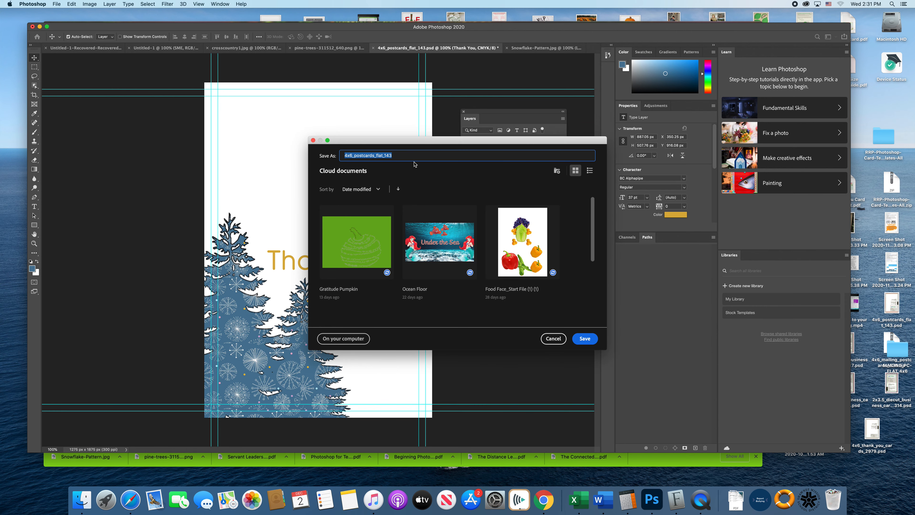
left_click(585, 339)
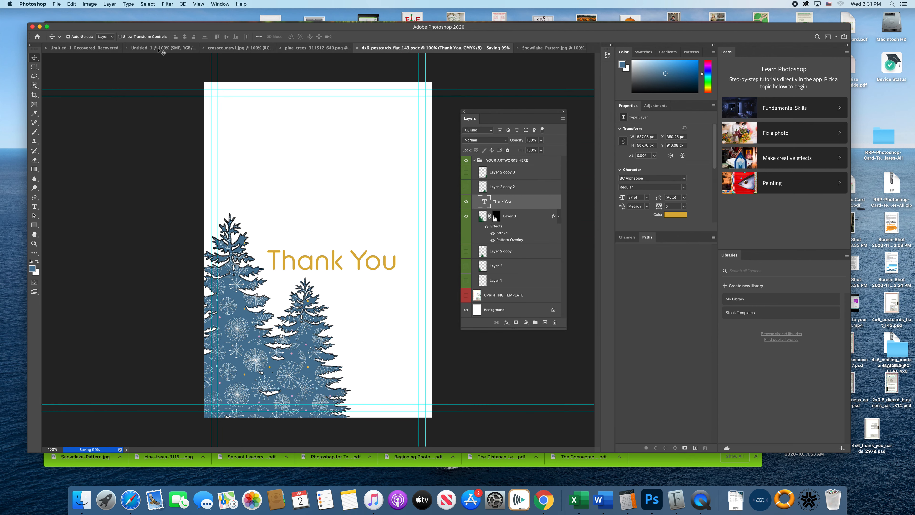
left_click(57, 4)
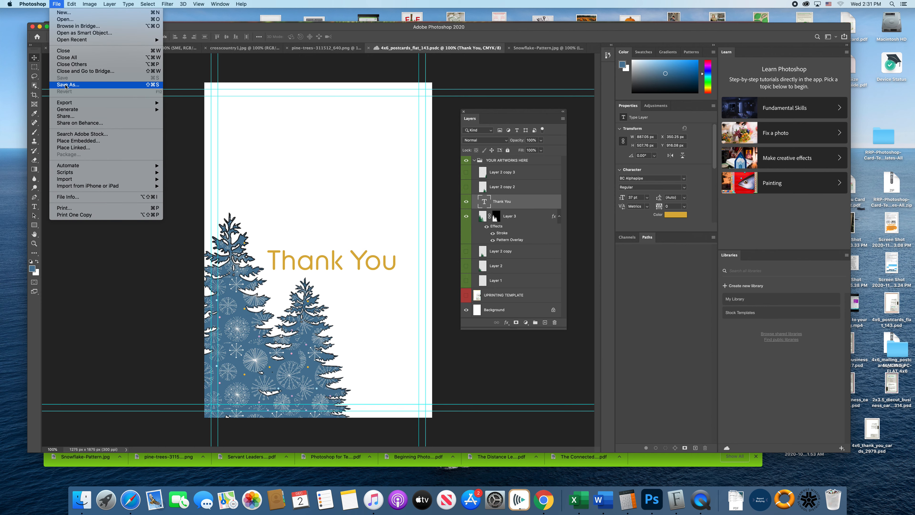
Step: Save a copy on the computer in Photoshop PDF format under a new file name
left_click(308, 123)
key("super+shift+s")
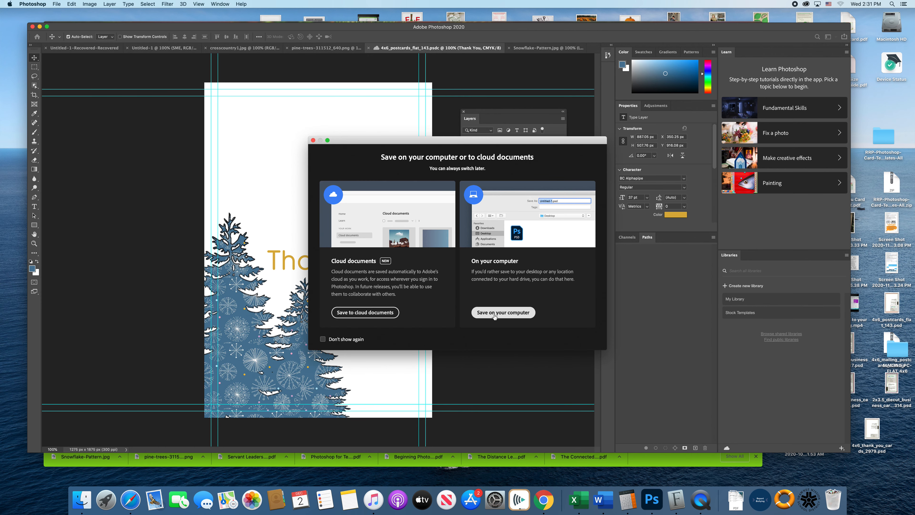
left_click(503, 313)
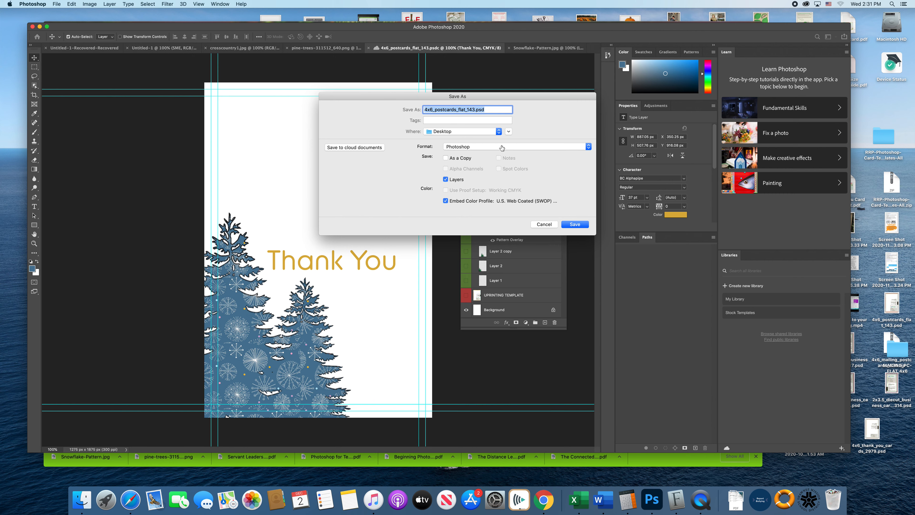
left_click(502, 146)
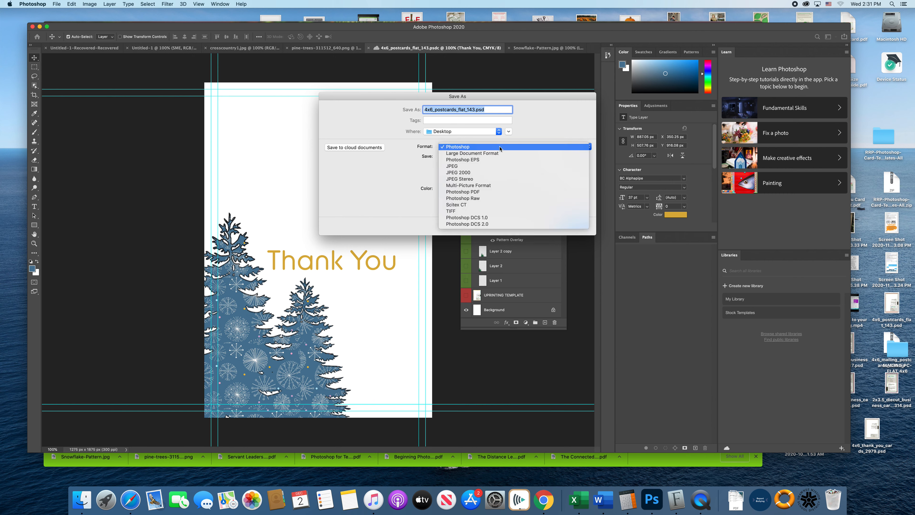
left_click(465, 192)
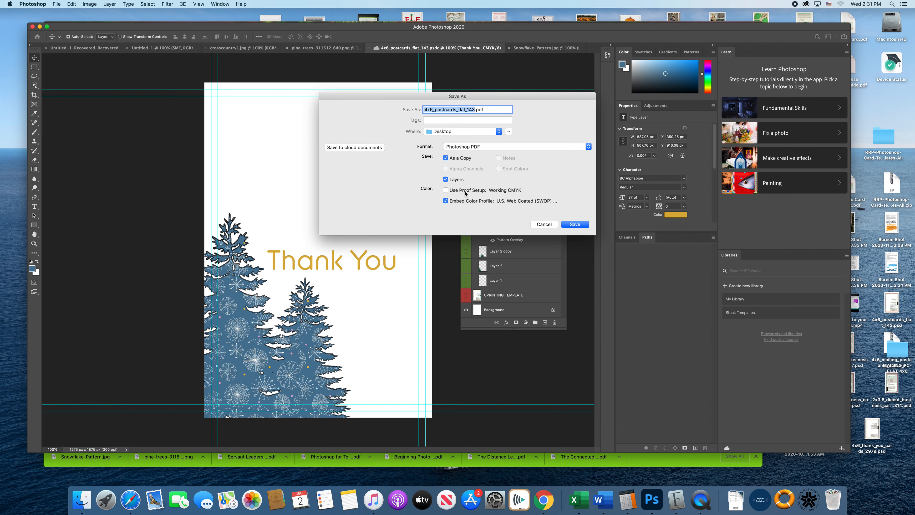
type("Jennifer Hair Card")
left_click(575, 225)
left_click(510, 169)
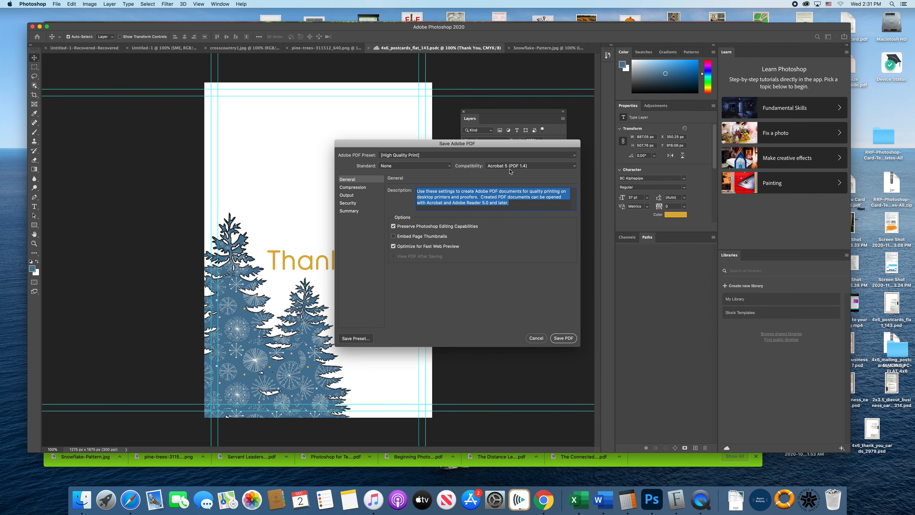
Step: Keep the High Quality Print preset and save the PDF, preserving editing capabilities
left_click(433, 158)
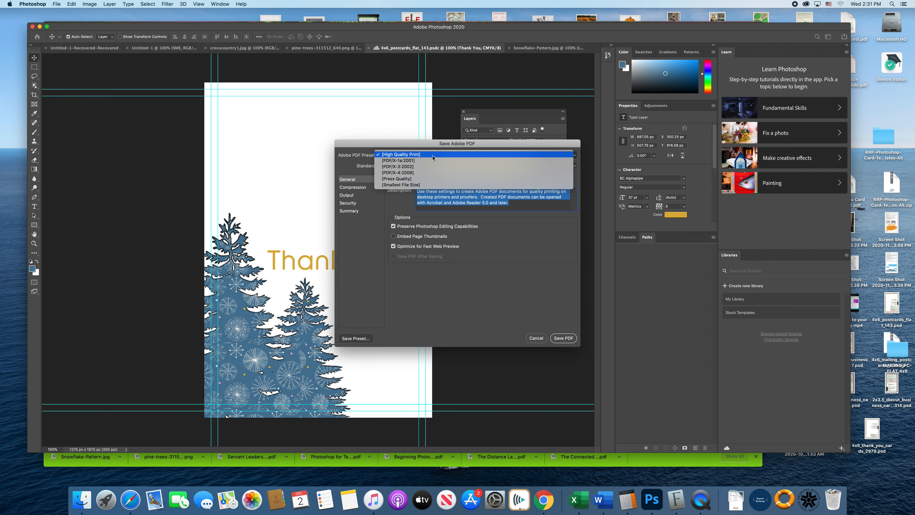
left_click(433, 158)
left_click(566, 338)
left_click(511, 183)
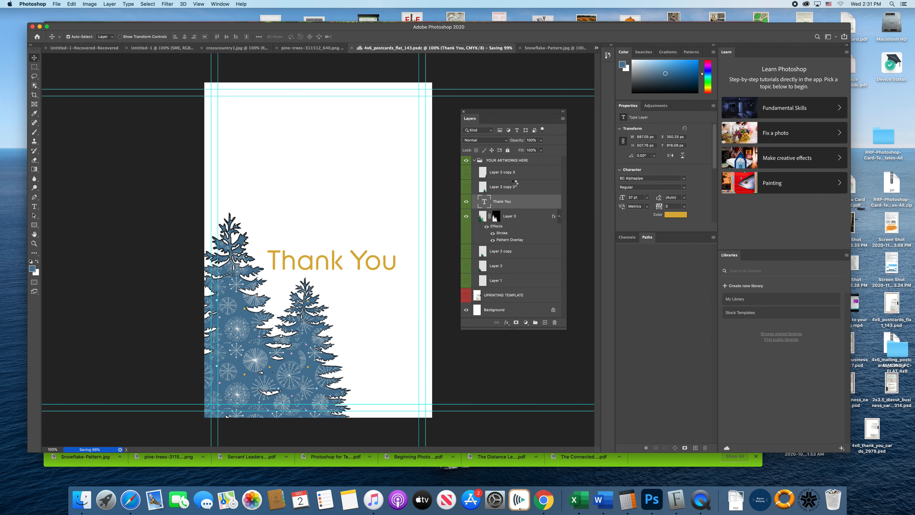